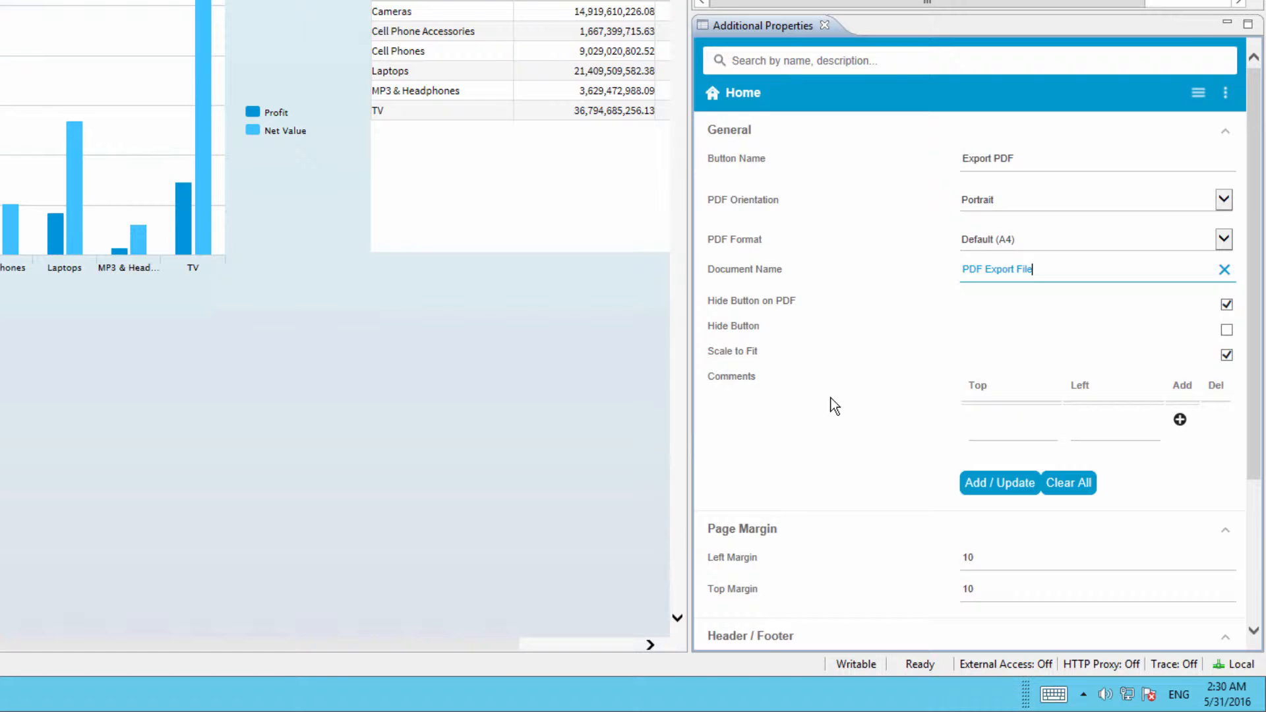
# Add a comment to the Export PDF button's settings at Top 100 and Left 100
pyautogui.click(1001, 437)
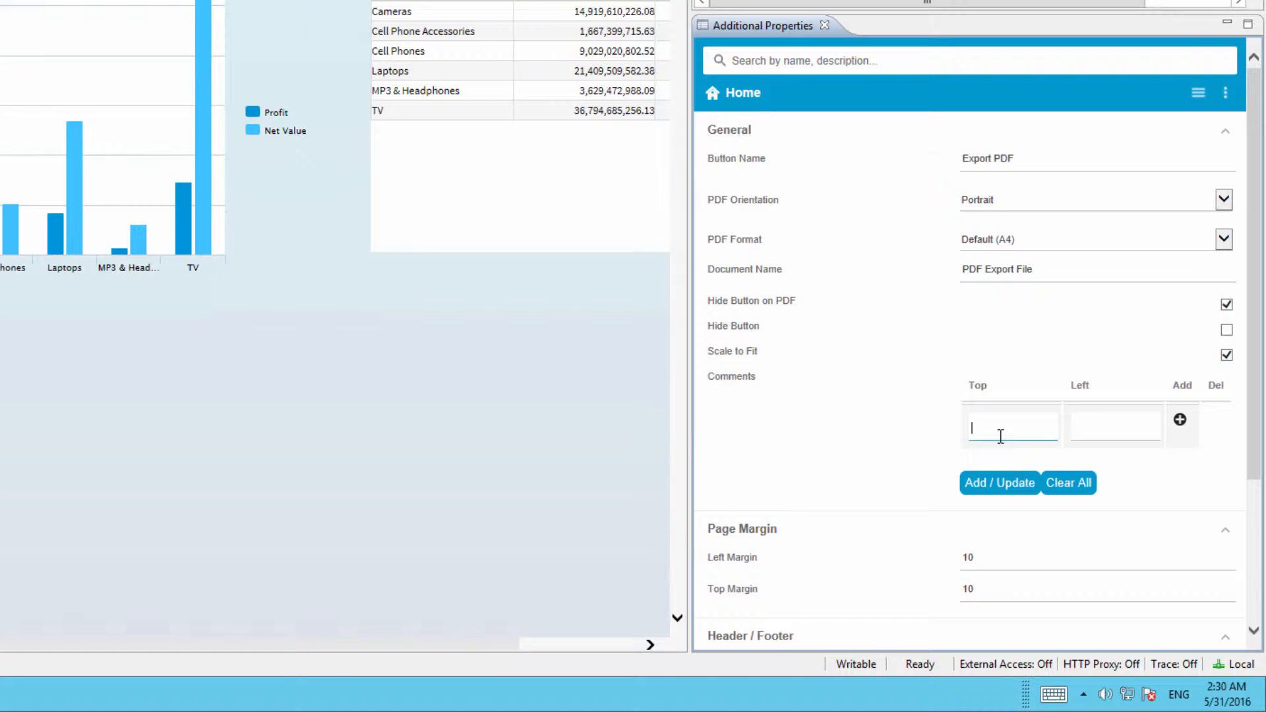
pyautogui.write('100')
pyautogui.press('Tab')
pyautogui.write('100')
pyautogui.click(1015, 482)
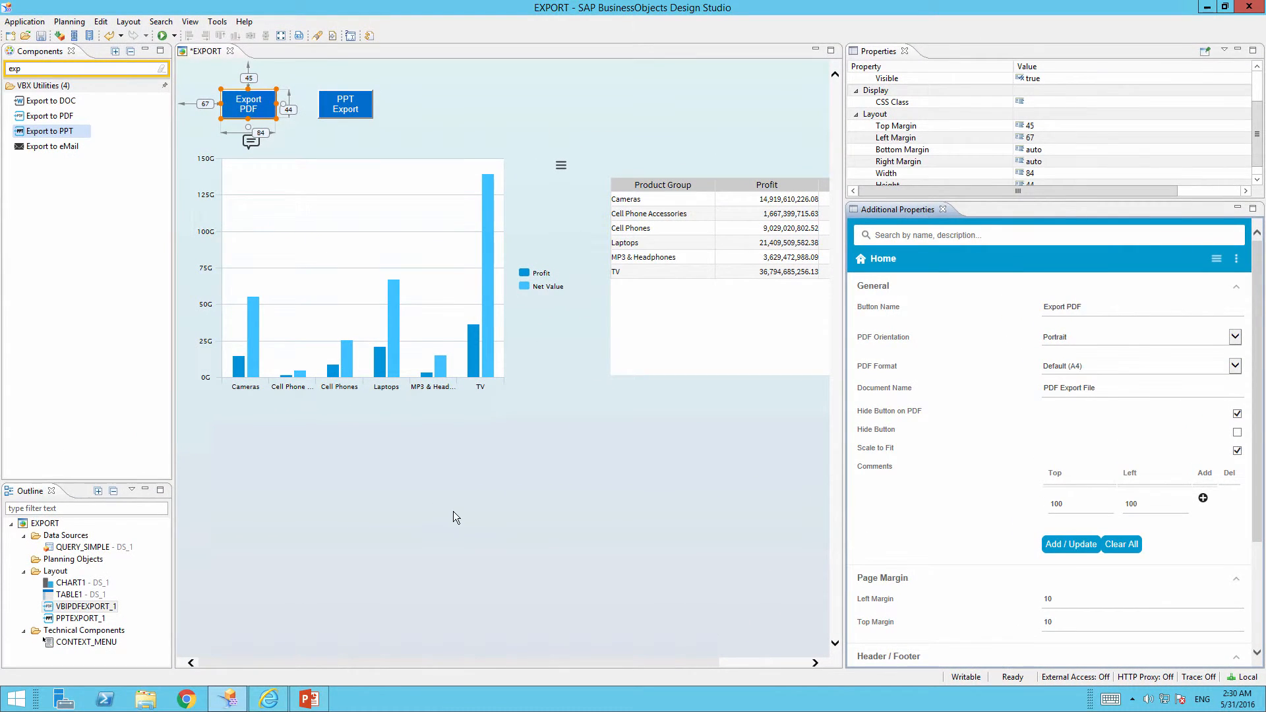
# Review the Export PDF button's additional properties, including the page margin and header/footer settings
pyautogui.click(265, 464)
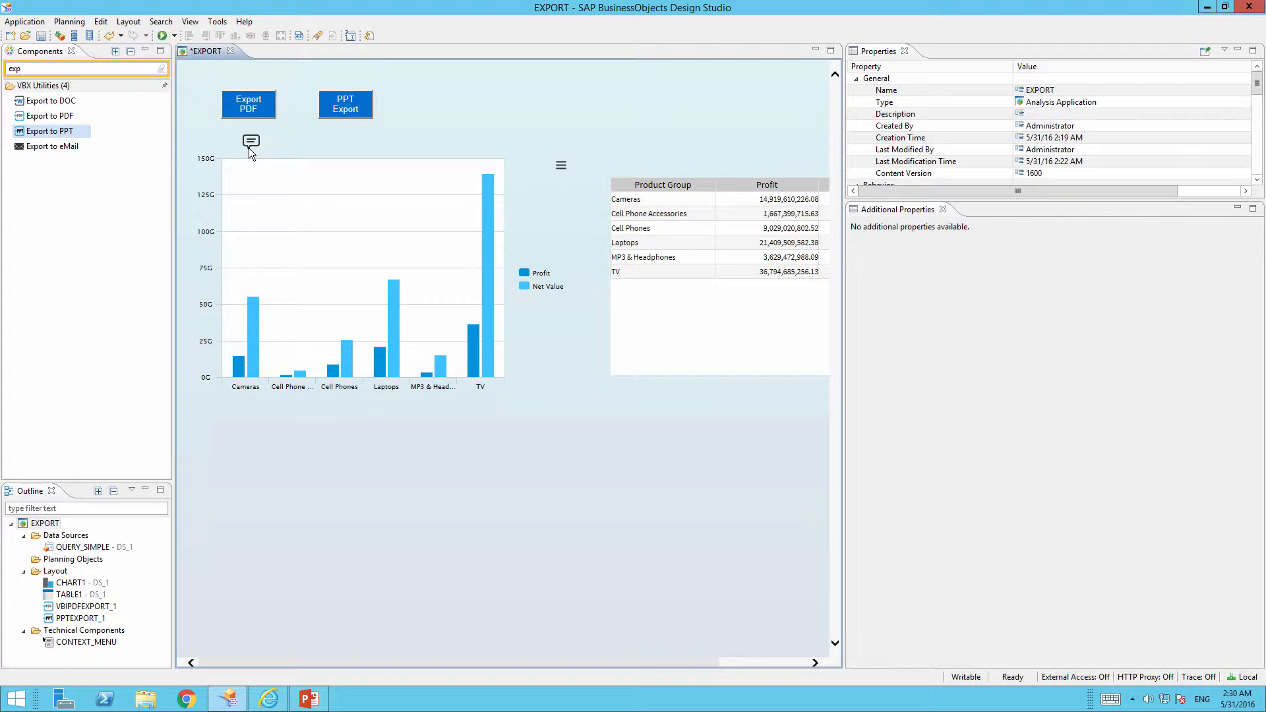
pyautogui.click(263, 116)
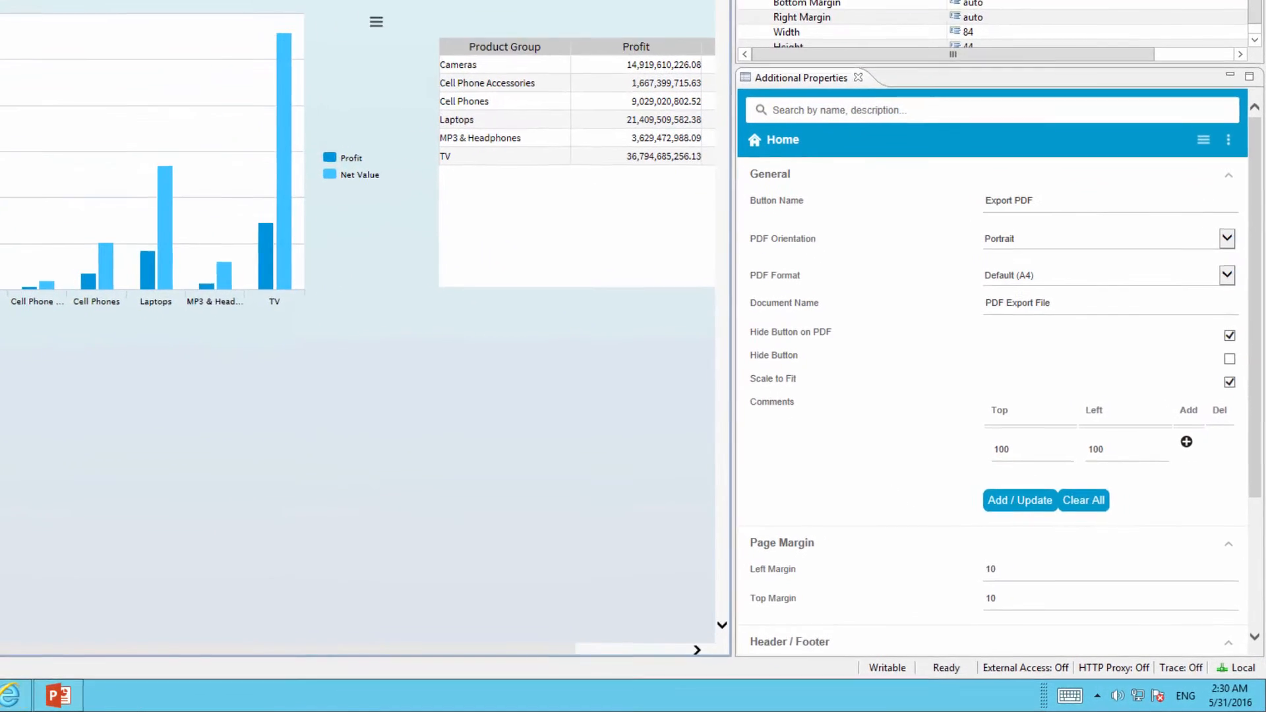
pyautogui.moveTo(1258, 466); pyautogui.dragTo(1262, 624)
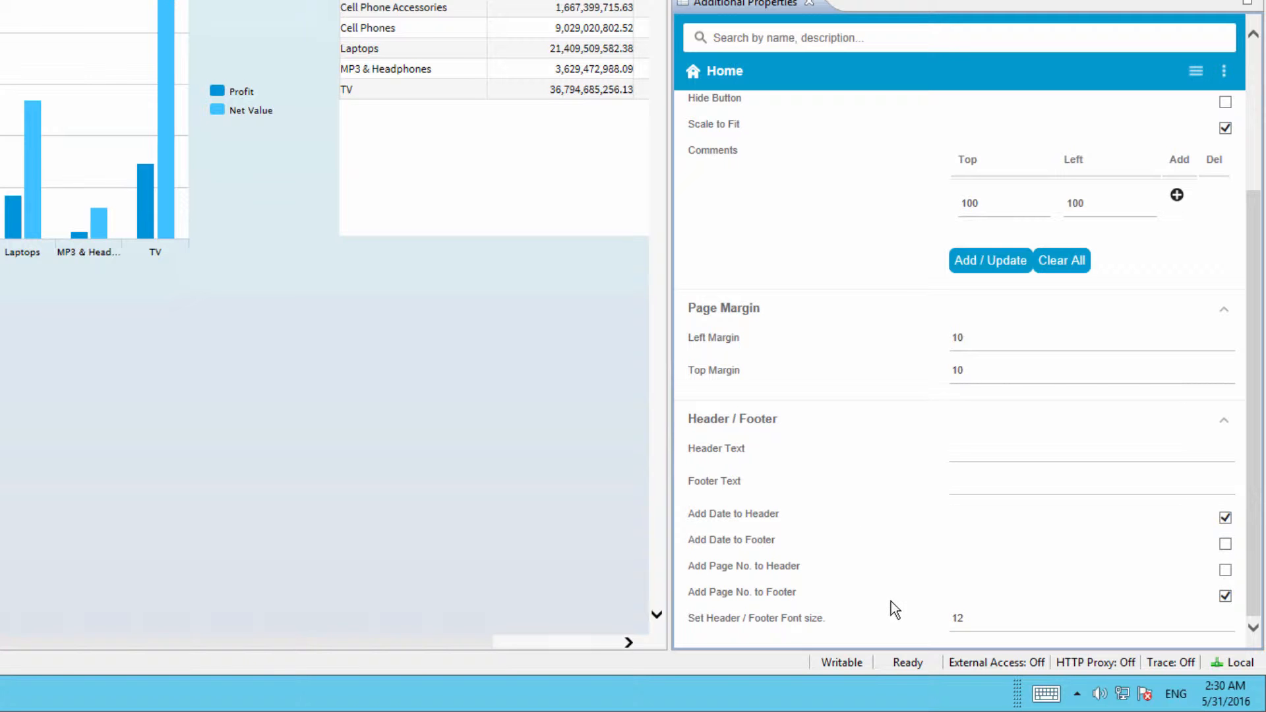
pyautogui.moveTo(1257, 499); pyautogui.dragTo(1263, 289)
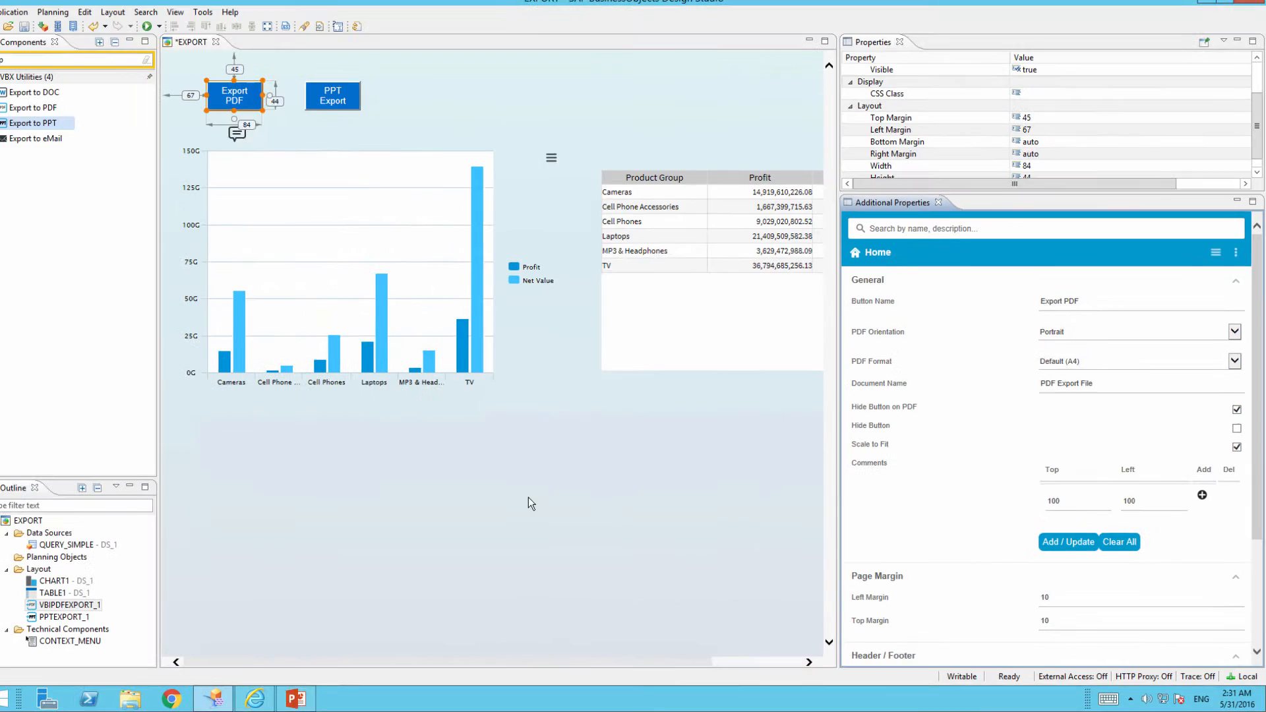
pyautogui.click(216, 395)
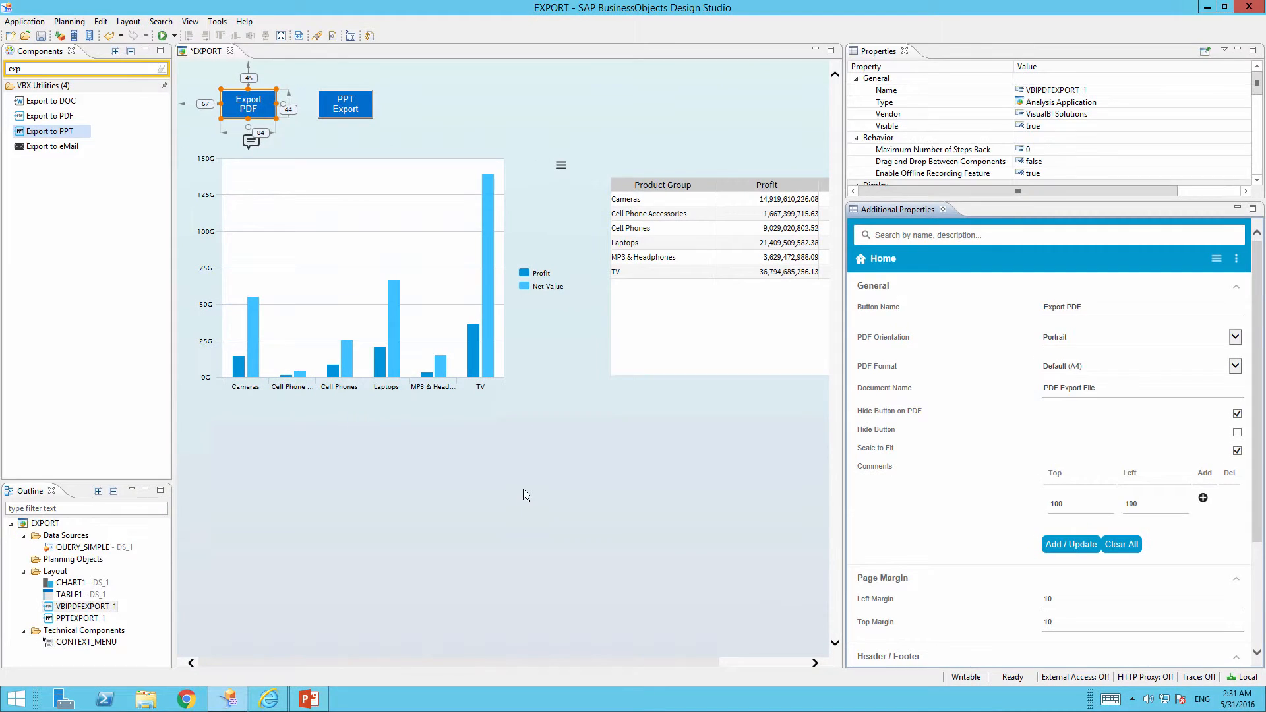
# Run the EXPORT application locally and enter the comment "Quick Comment for PDF Export" above the chart
pyautogui.click(162, 36)
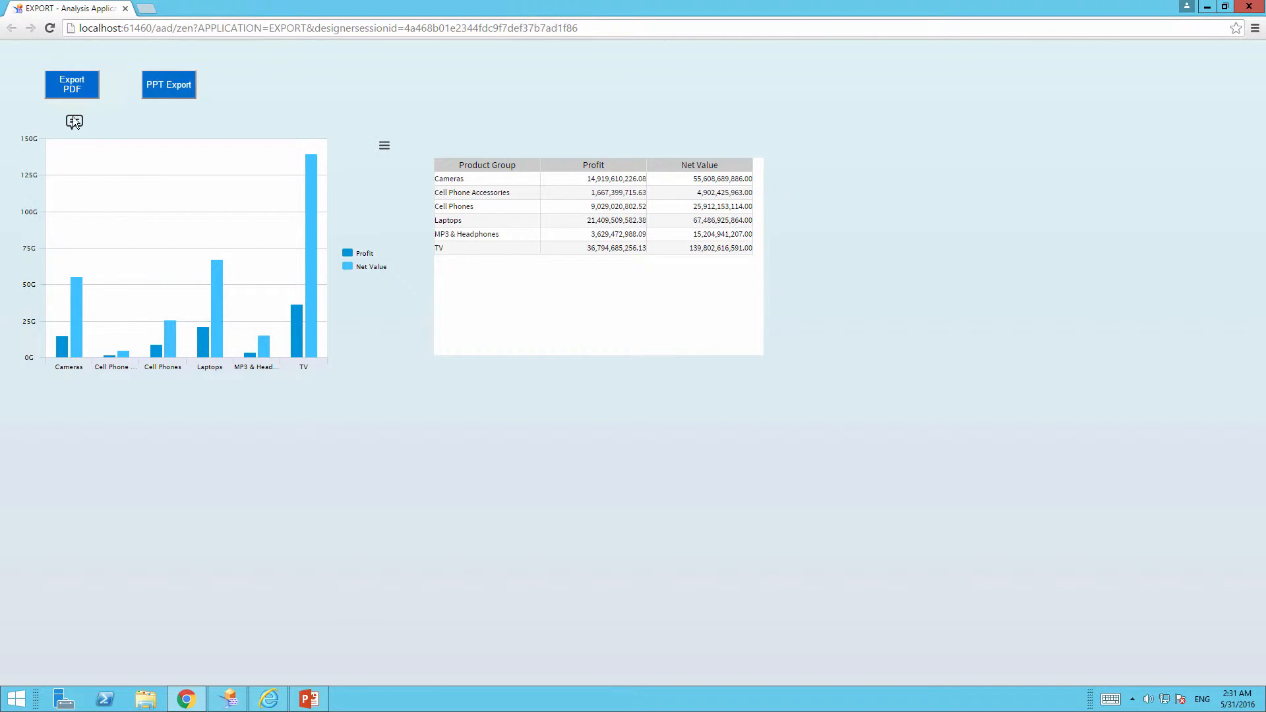
pyautogui.click(74, 118)
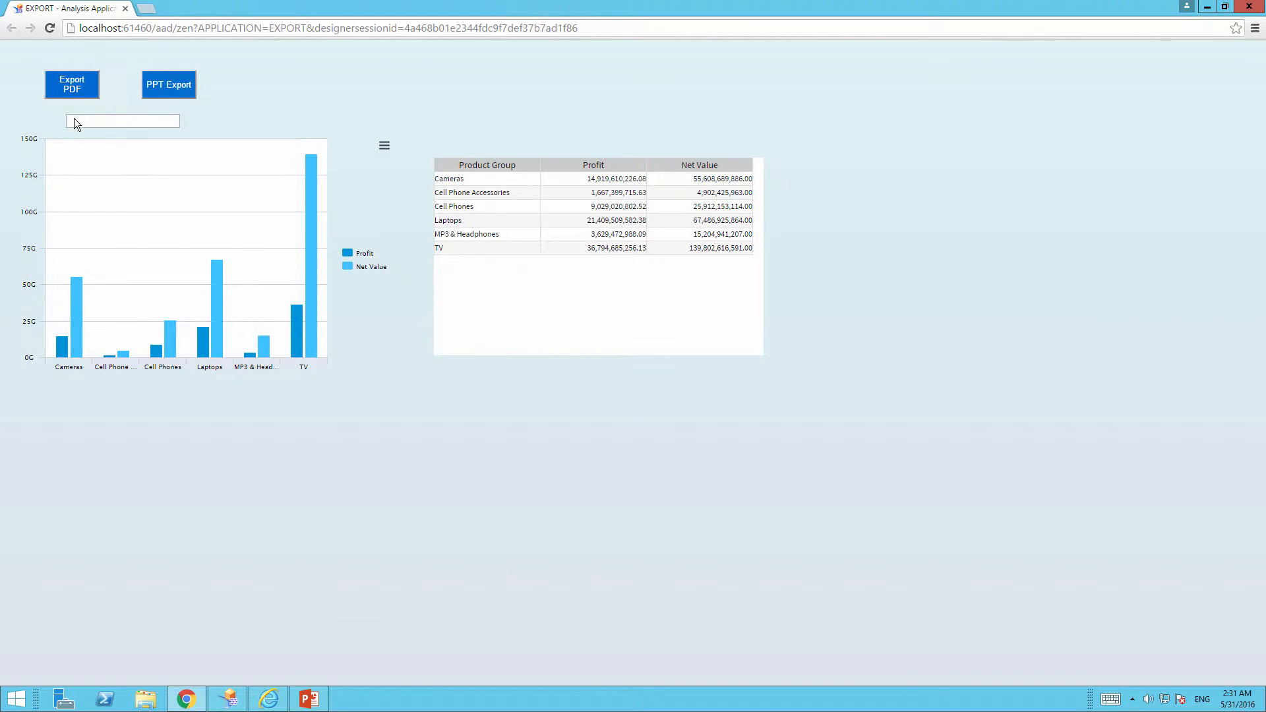
pyautogui.write('Quick Comment for')
pyautogui.write(' PDF Export')
pyautogui.press('Return')
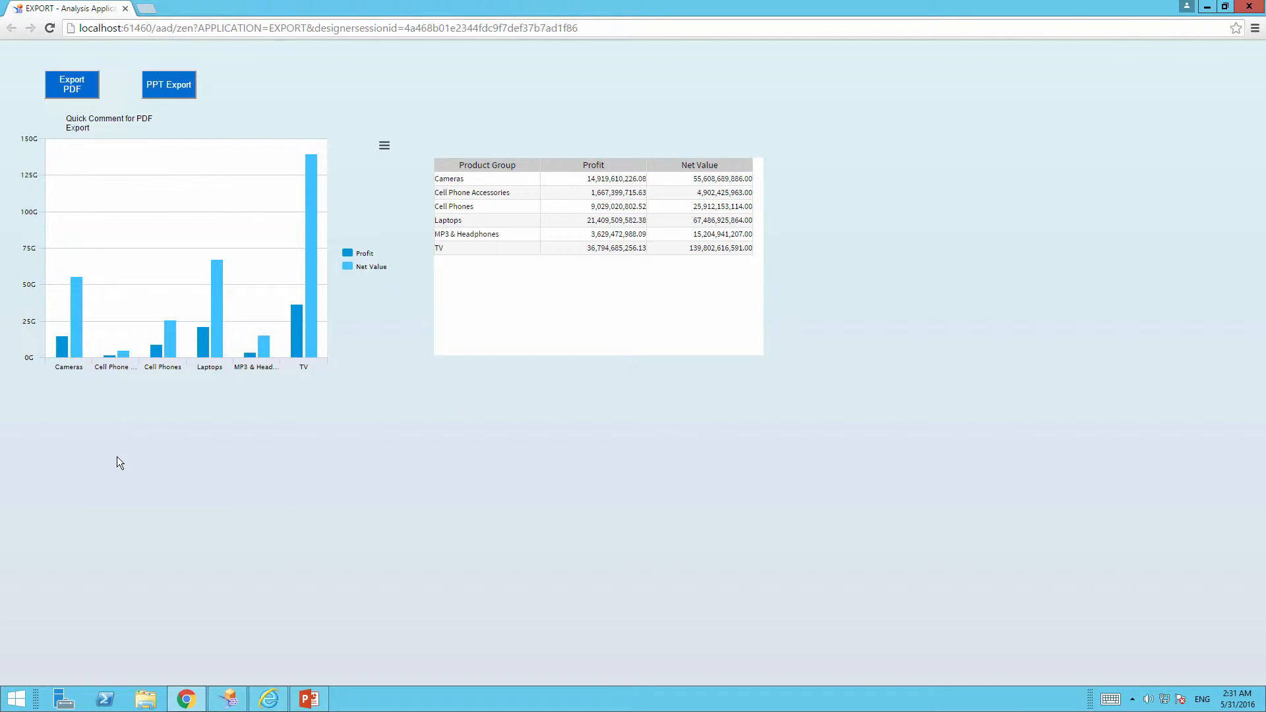
# Export the complete dashboard to PDF, then view the downloaded PDF Export File.pdf and close it
pyautogui.click(66, 92)
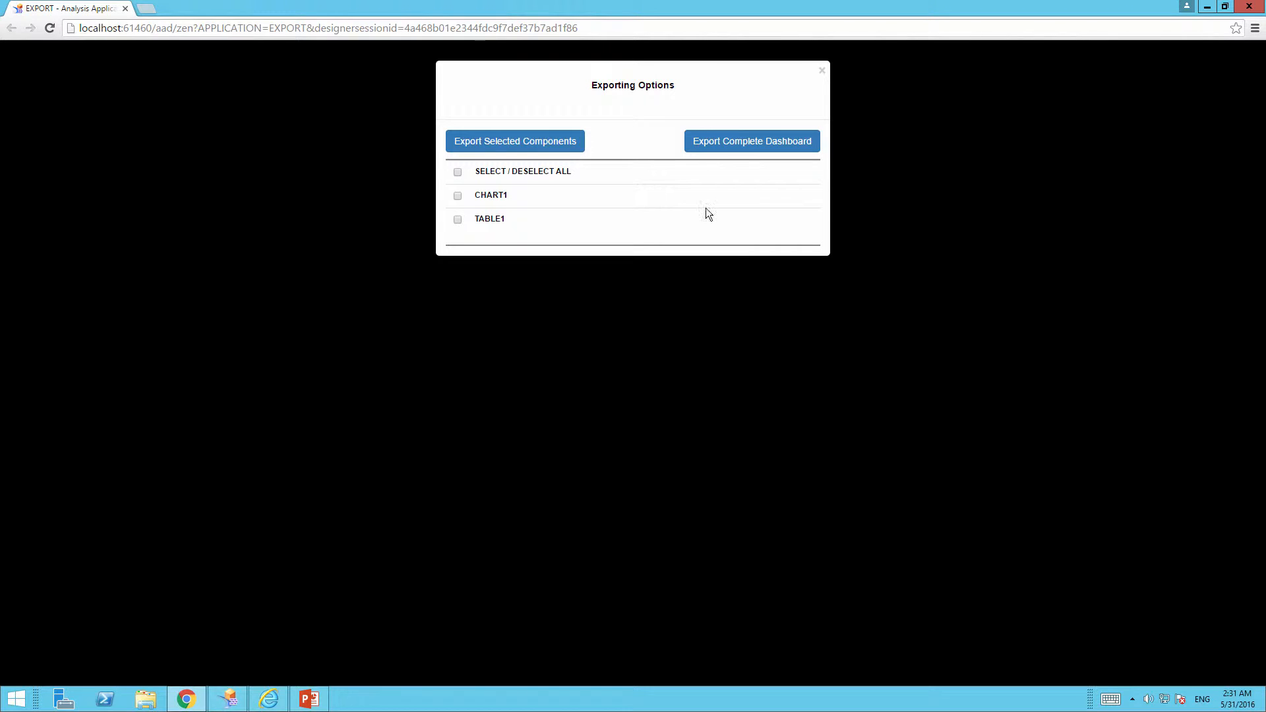
pyautogui.click(729, 145)
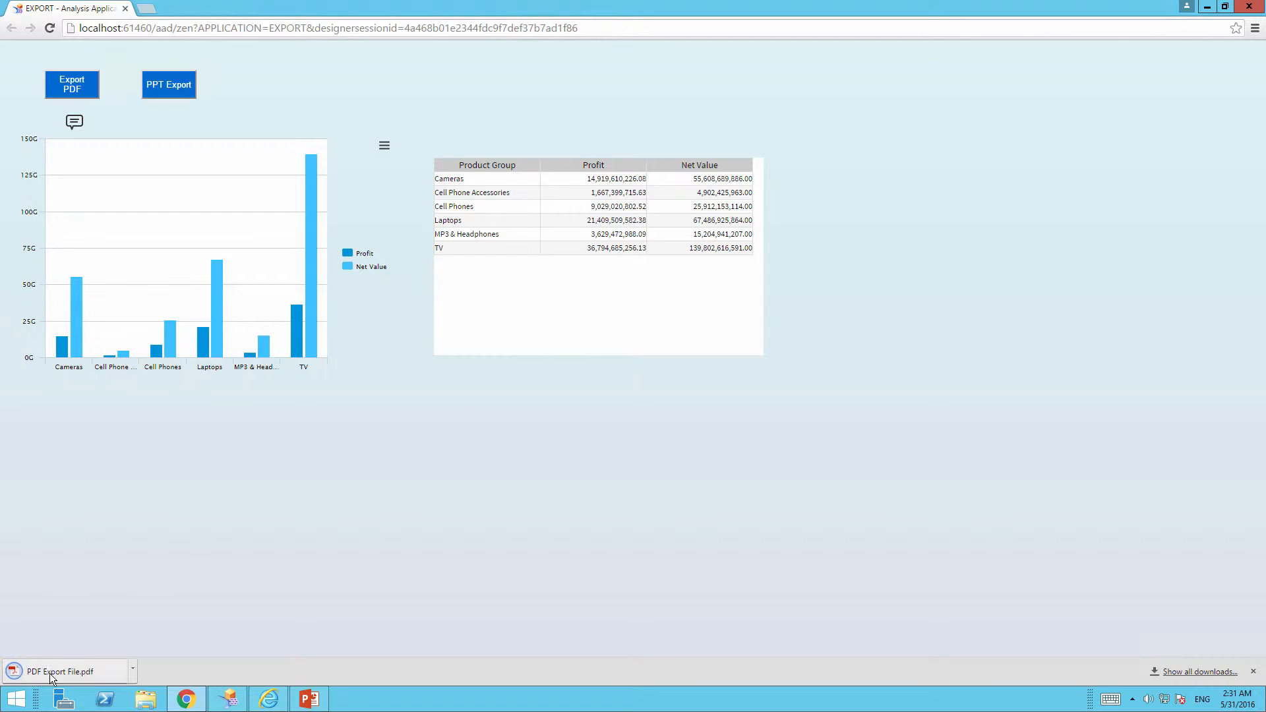
pyautogui.click(51, 674)
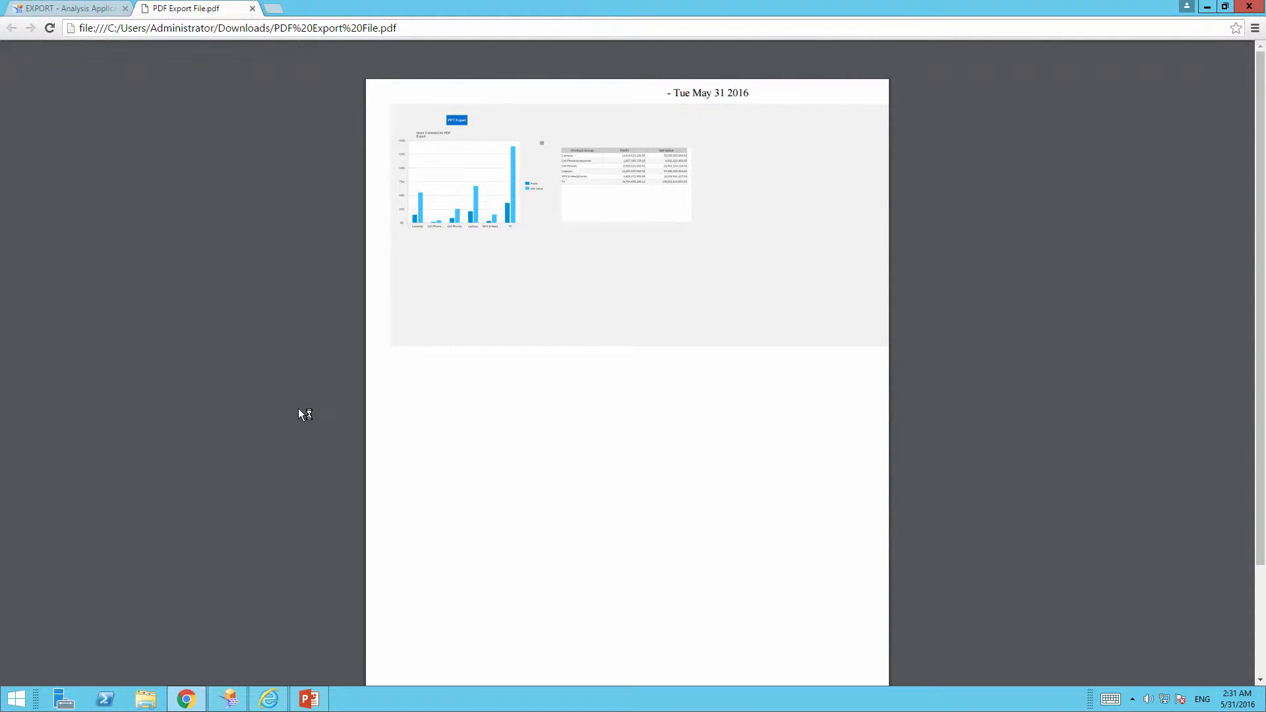
pyautogui.click(253, 9)
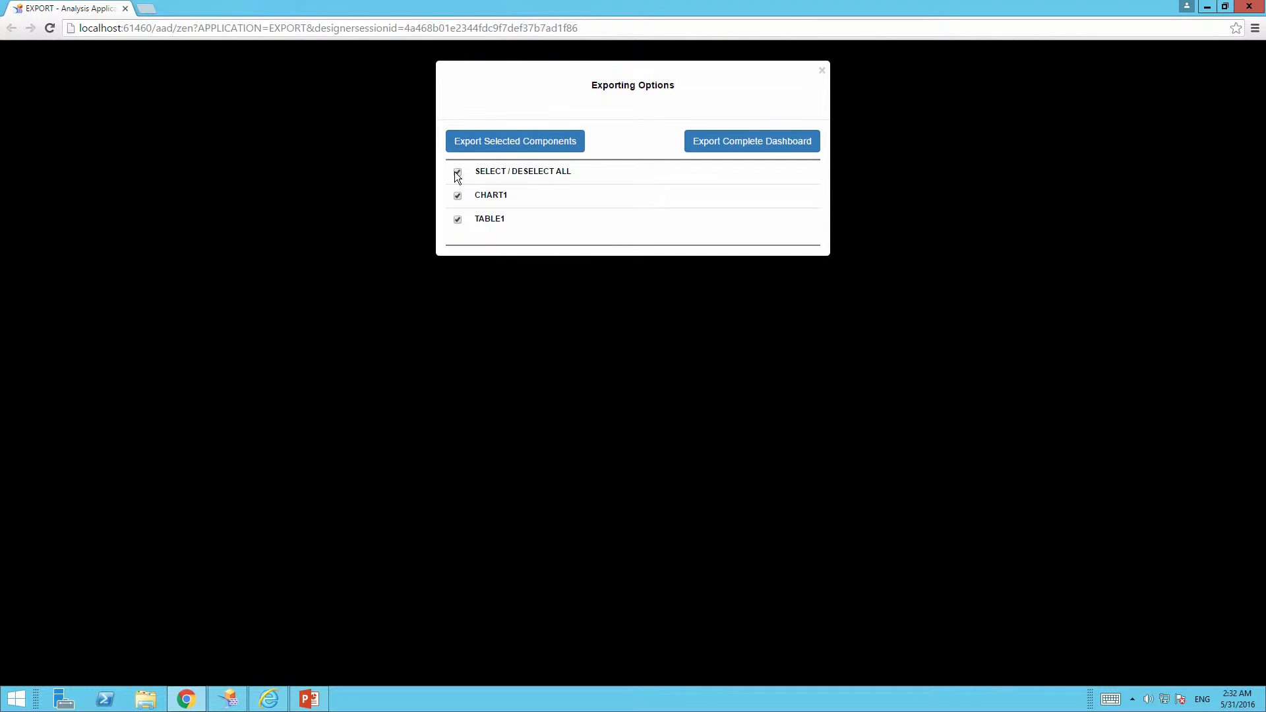
# Export all selected components, CHART1 and TABLE1, to PDF and look through the pages of the downloaded file
pyautogui.click(496, 146)
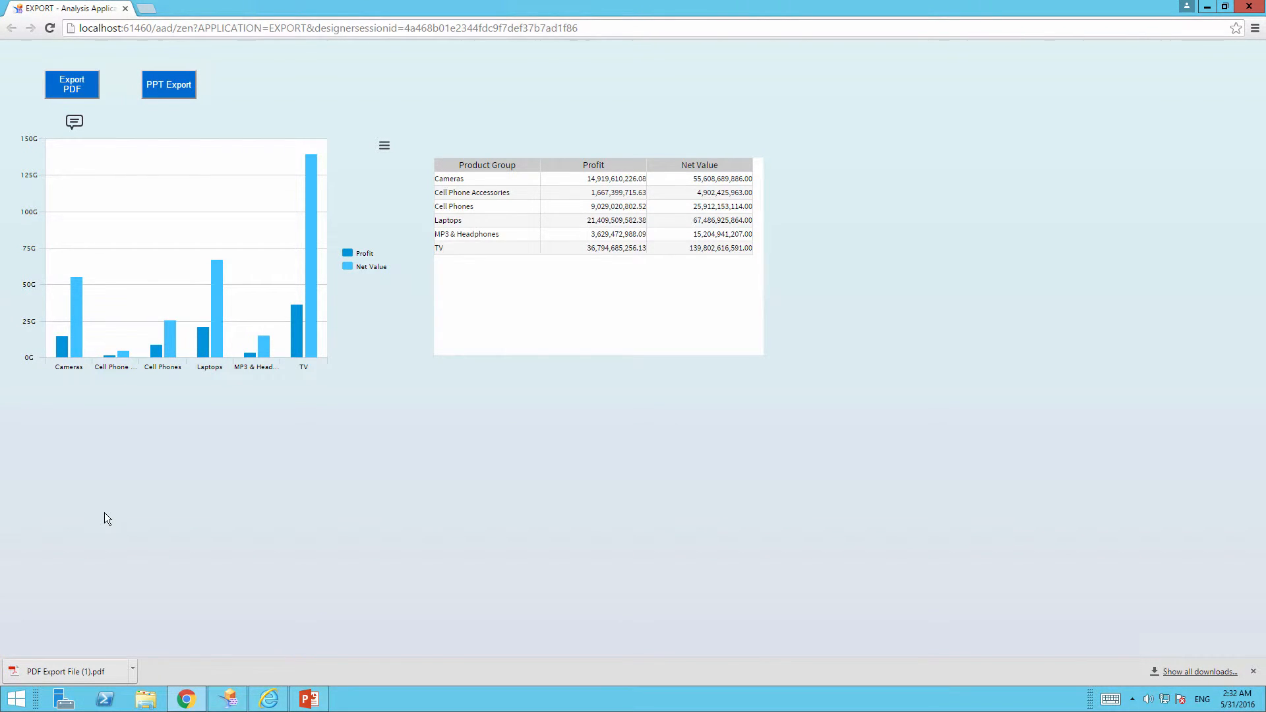
pyautogui.click(101, 674)
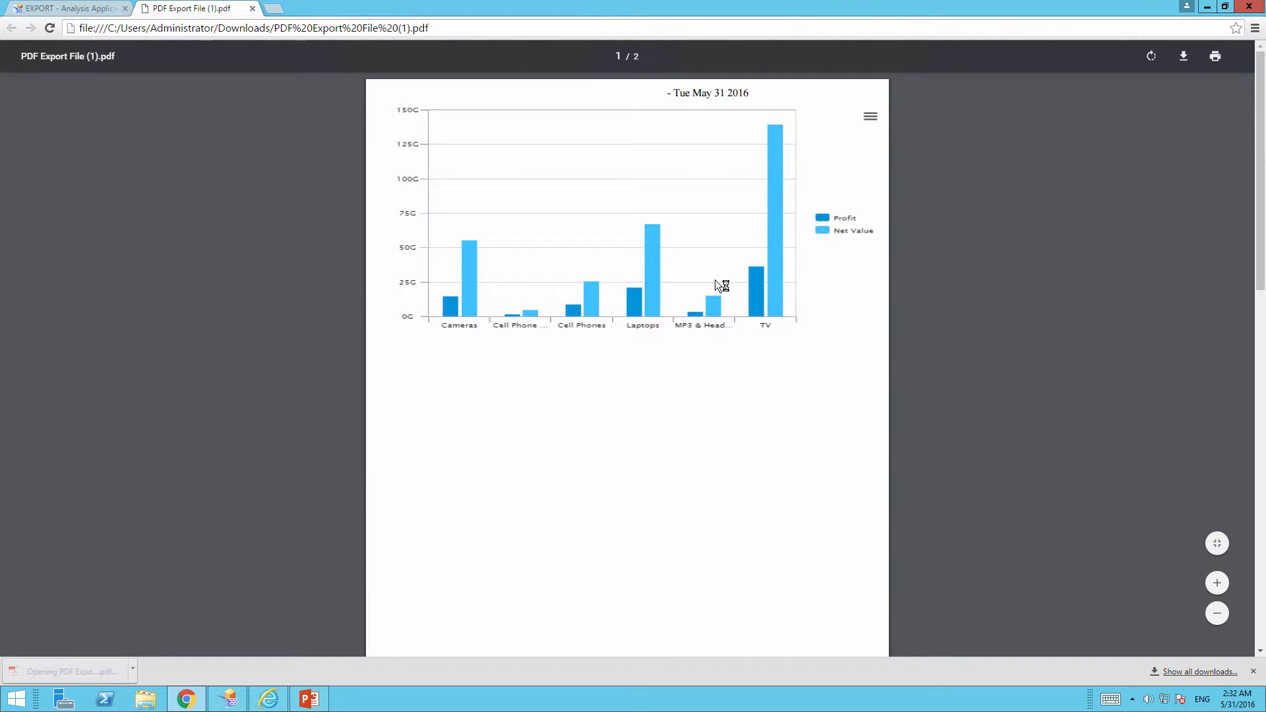
pyautogui.scroll(-4, 790, 491)
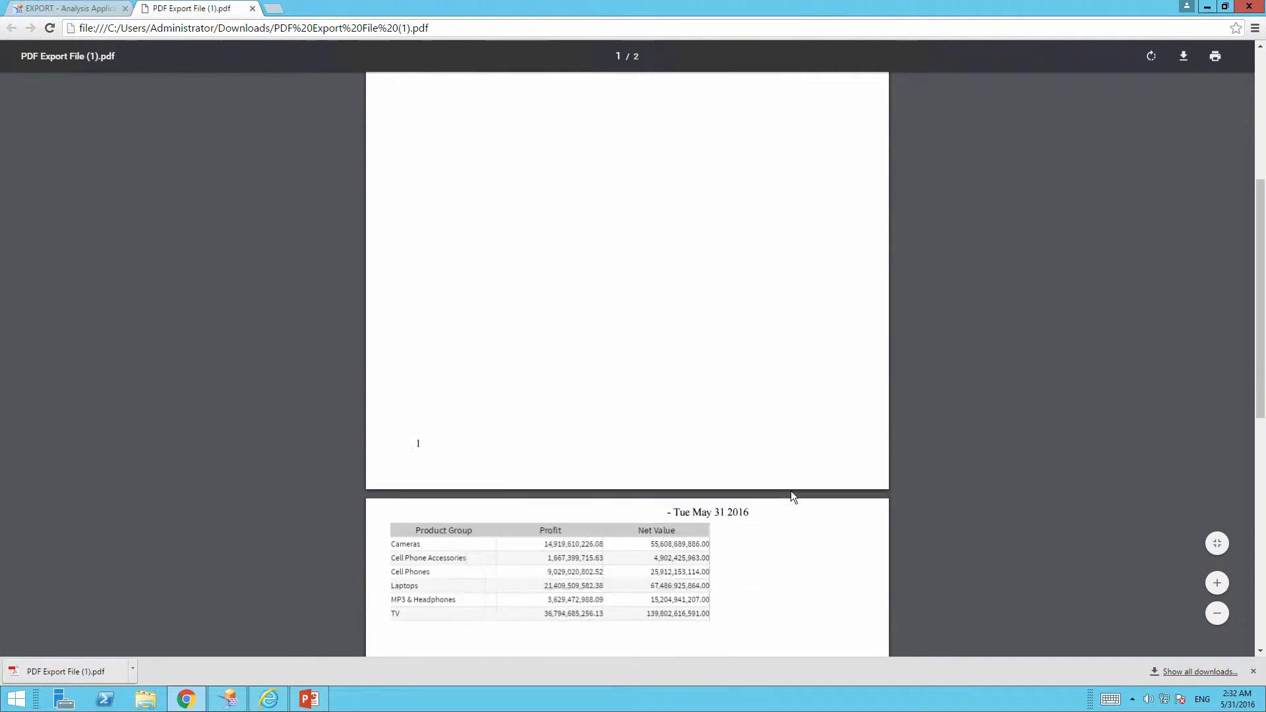
pyautogui.scroll(-2, 790, 492)
pyautogui.scroll(-3, 791, 492)
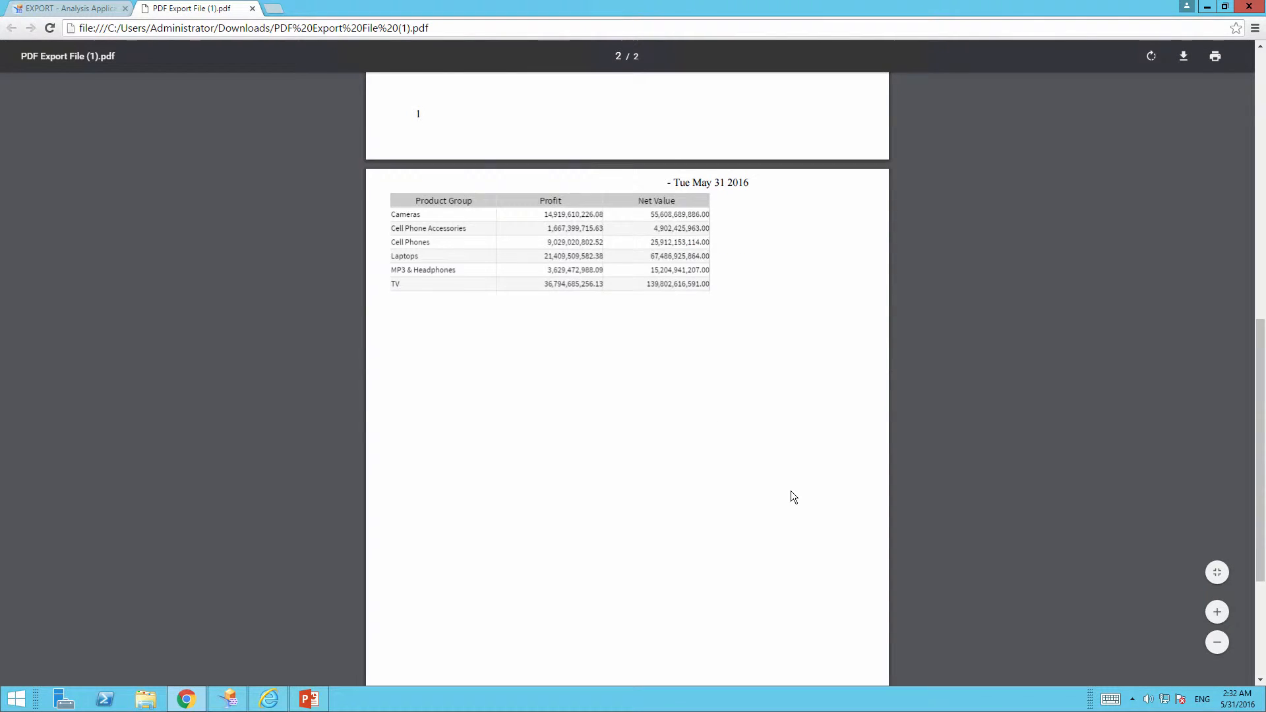
pyautogui.scroll(-3, 791, 492)
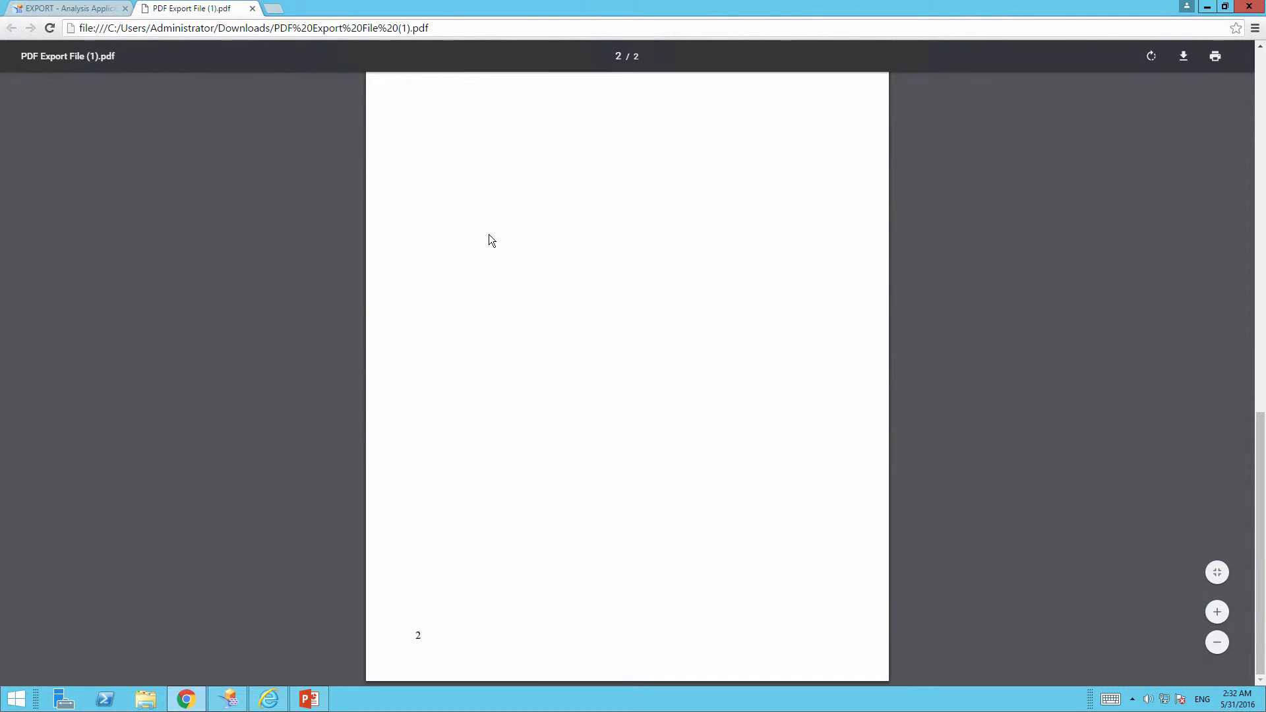
pyautogui.click(253, 9)
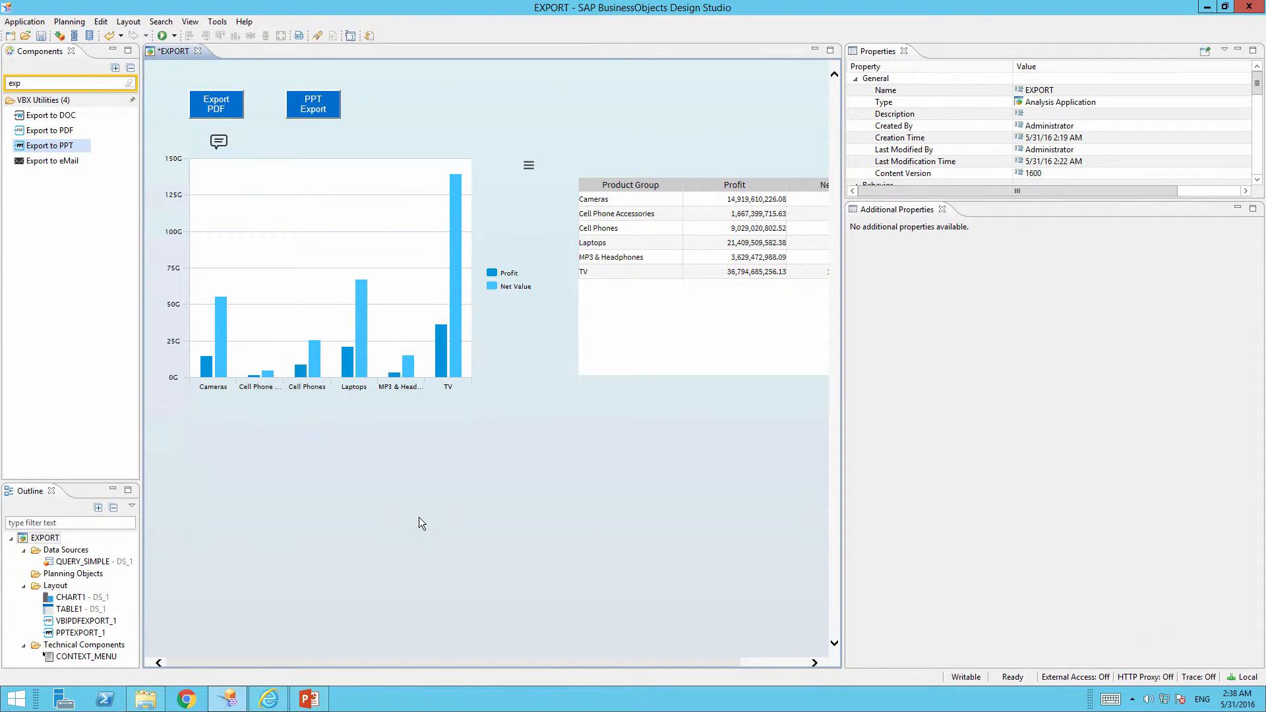
pyautogui.click(302, 102)
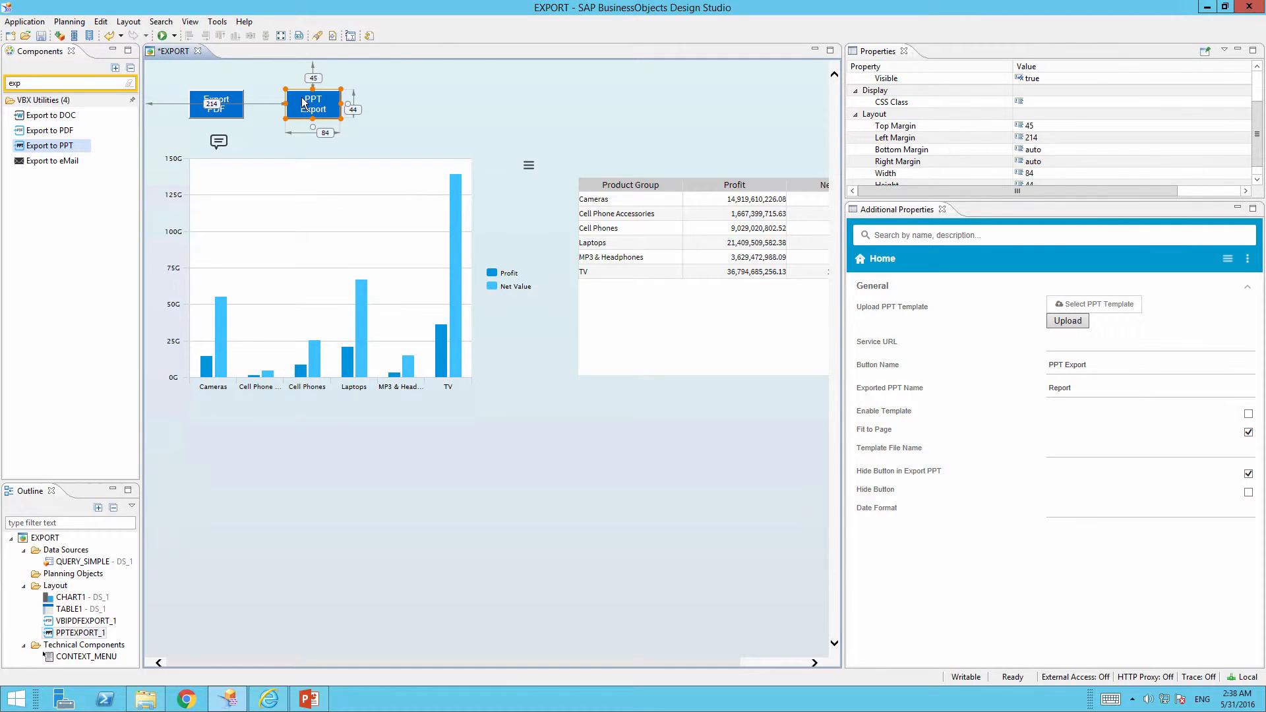
pyautogui.click(1059, 344)
pyautogui.write('h')
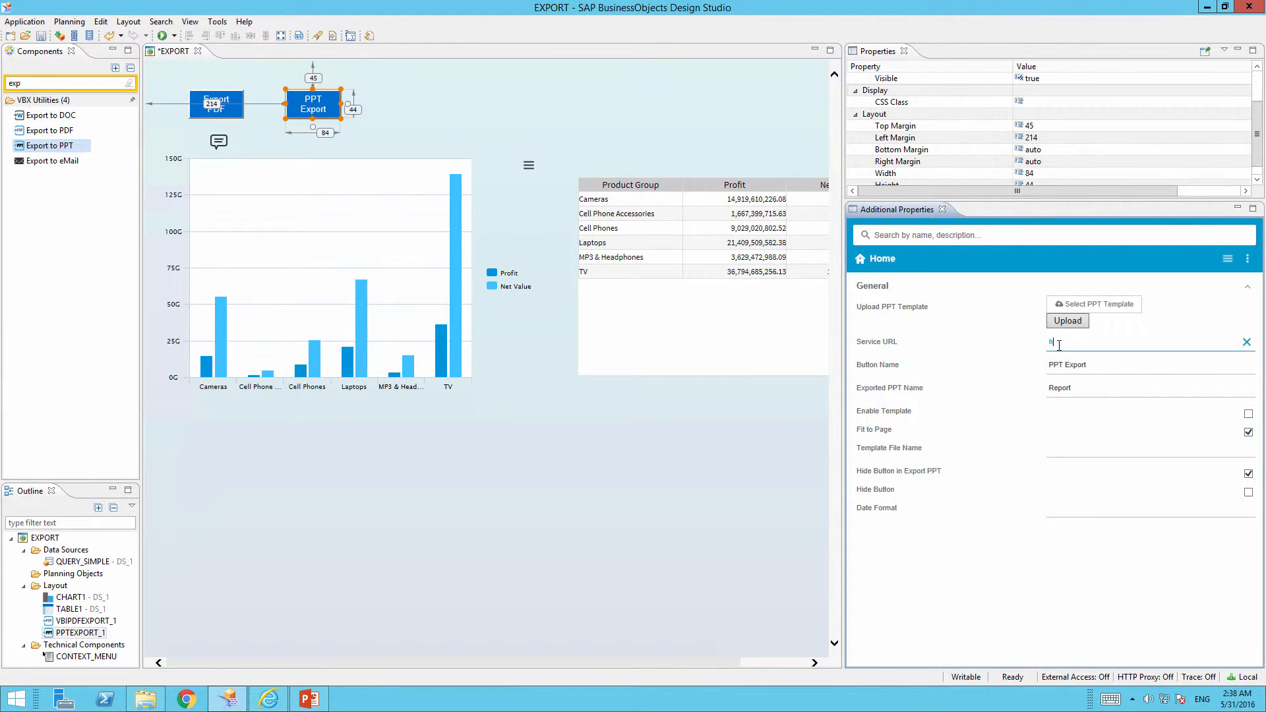
pyautogui.write('ttp://bi4client:5000')
pyautogui.press('Tab')
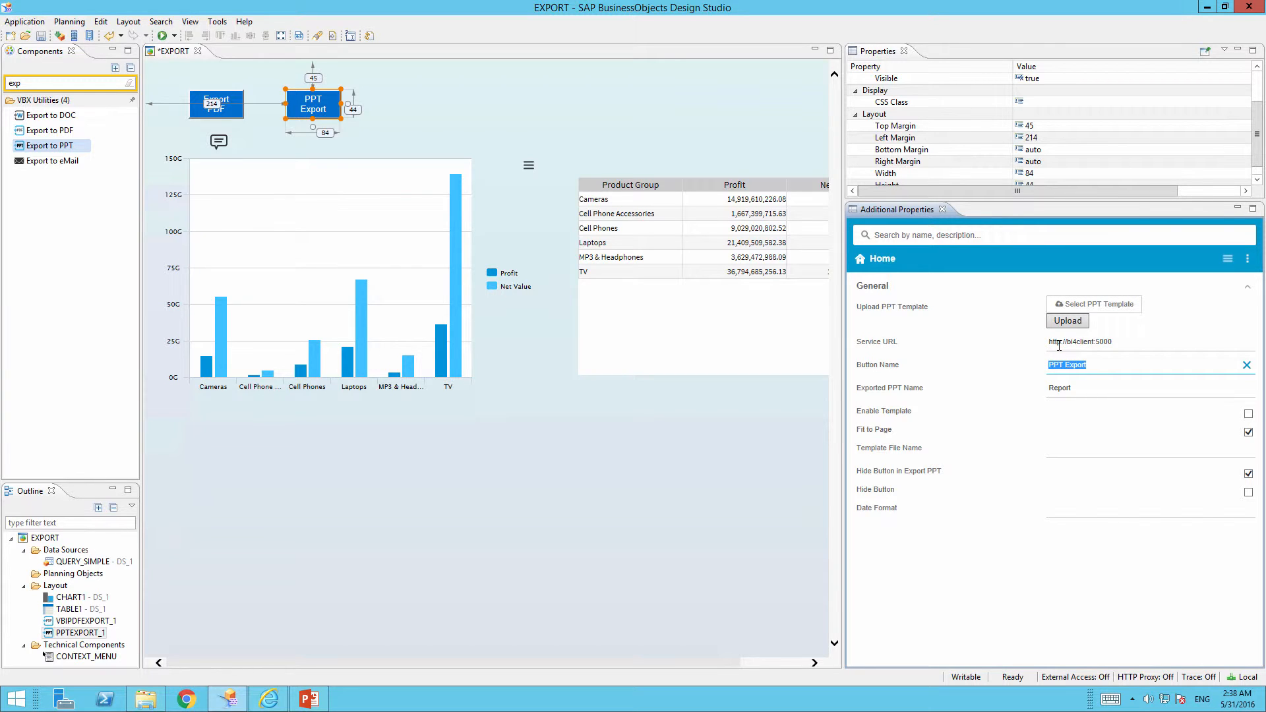
pyautogui.press('Tab')
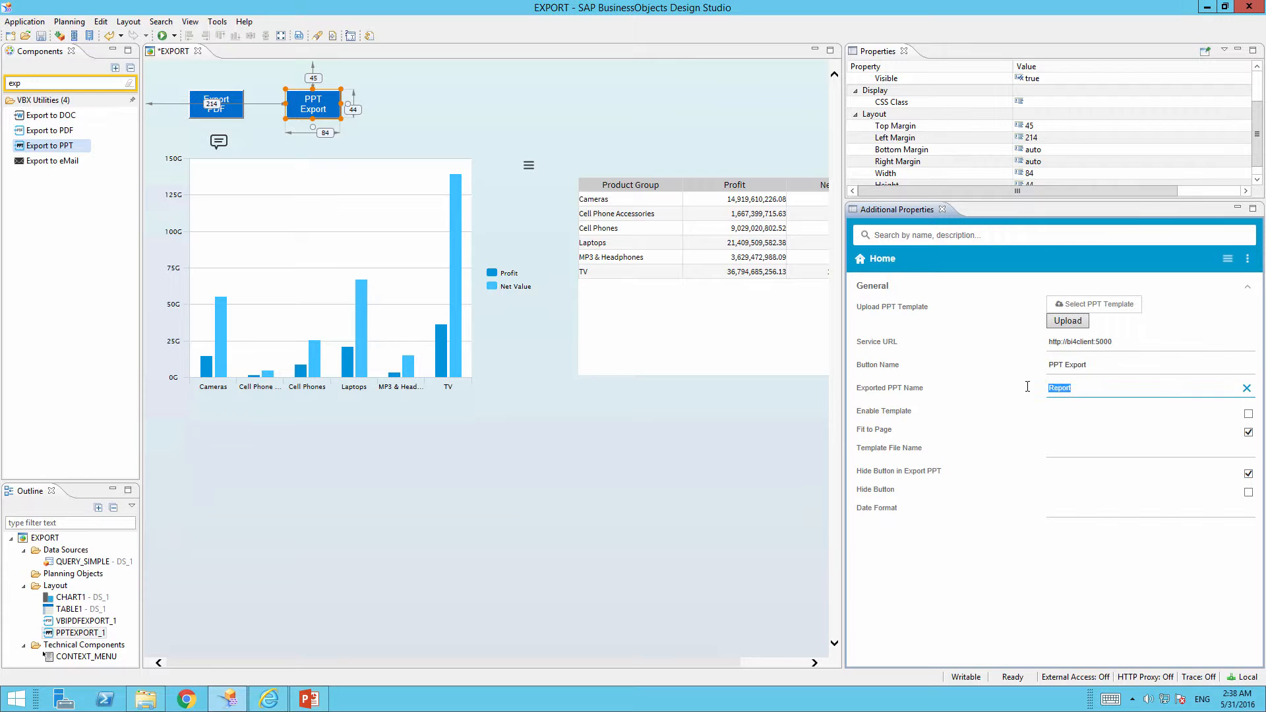
pyautogui.write('PPT Export File')
pyautogui.press('Return')
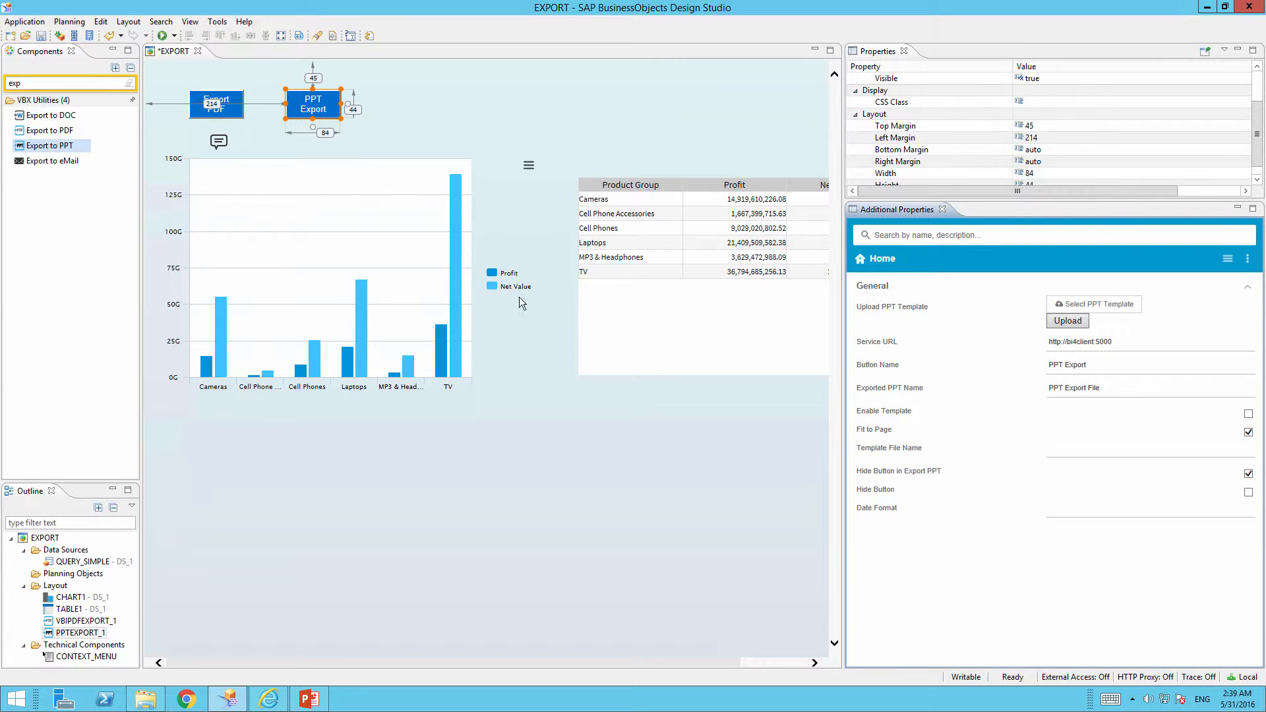
# Run the application, export the complete dashboard to PowerPoint, and view the downloaded PPT Export File.pptx before closing it
pyautogui.click(162, 36)
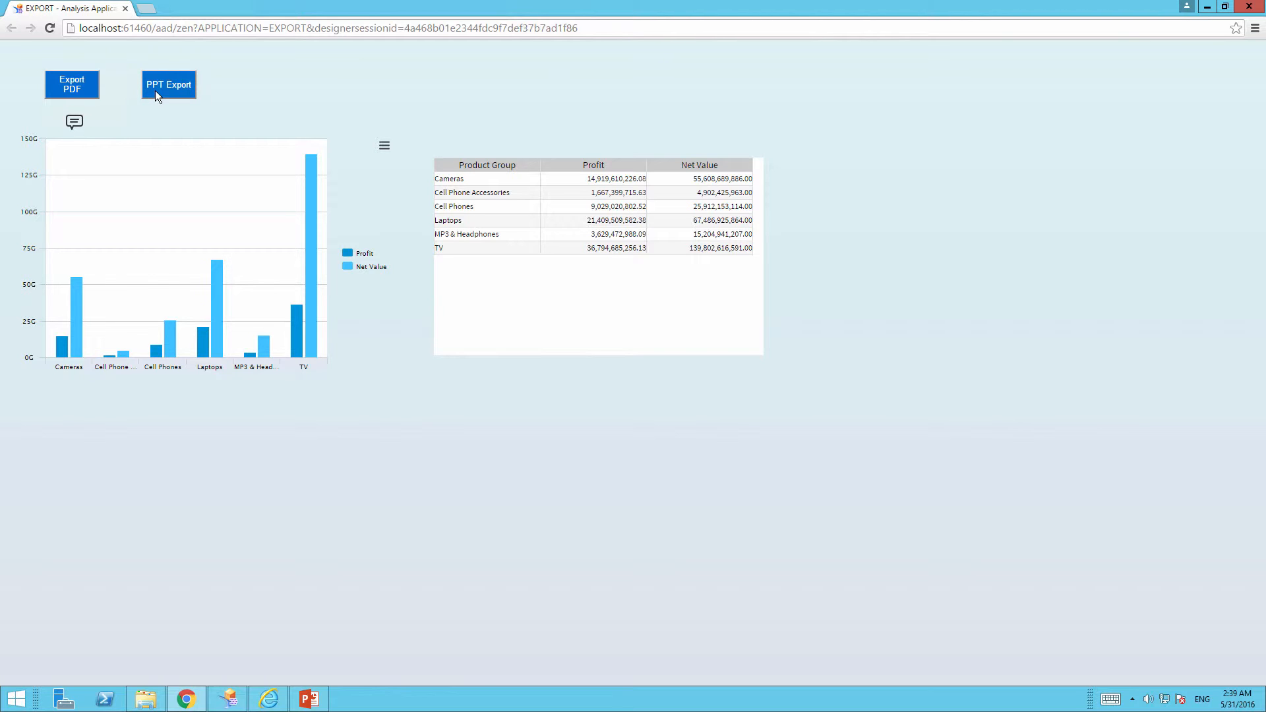
pyautogui.click(156, 92)
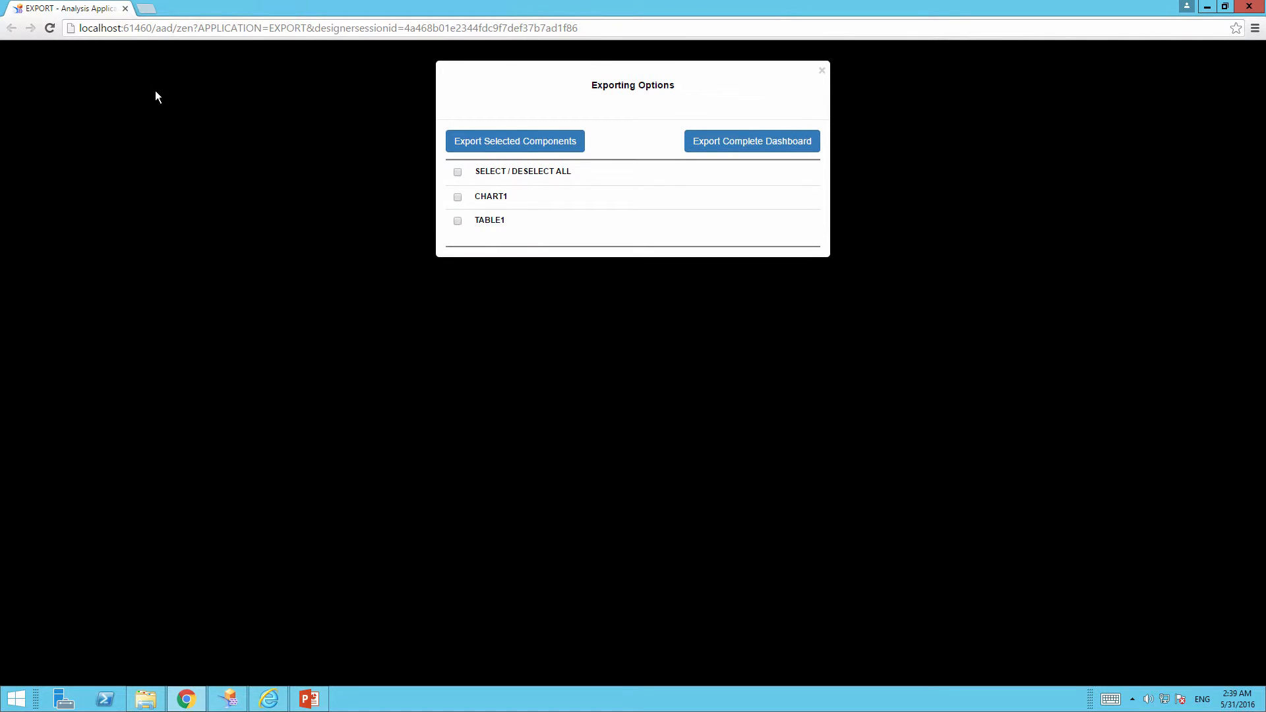
pyautogui.click(723, 147)
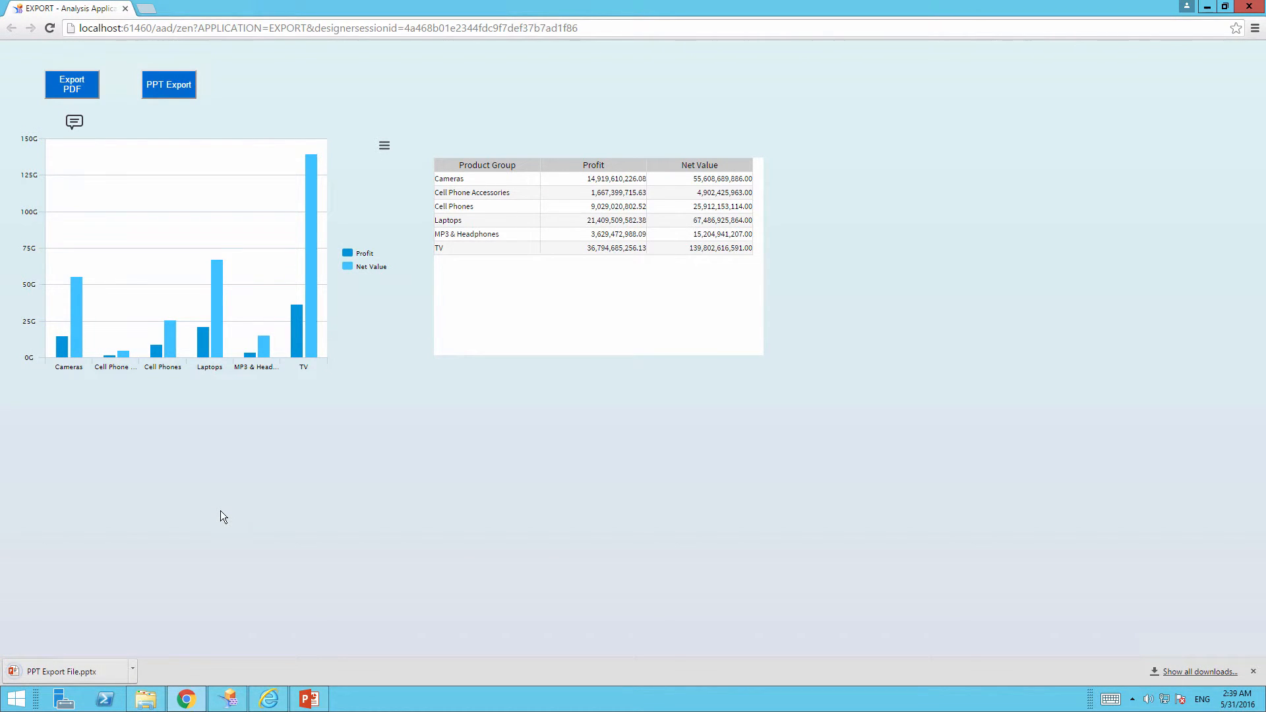
pyautogui.click(69, 678)
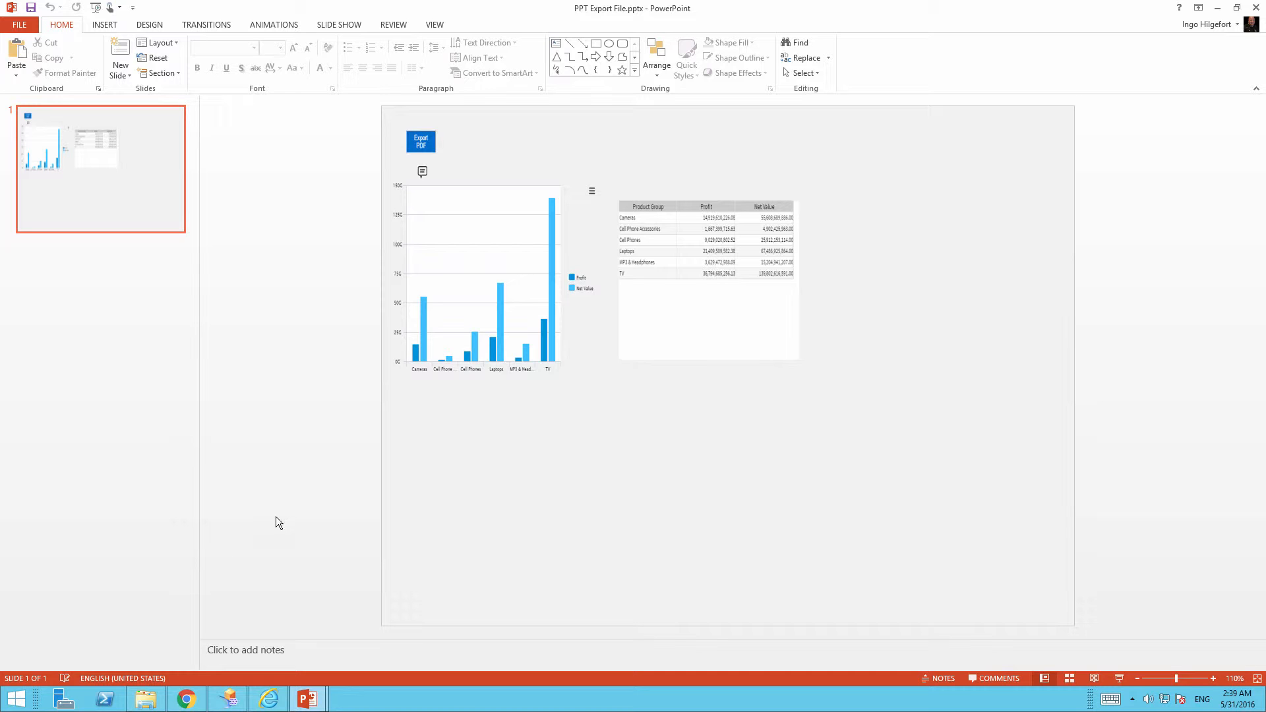
pyautogui.click(1256, 10)
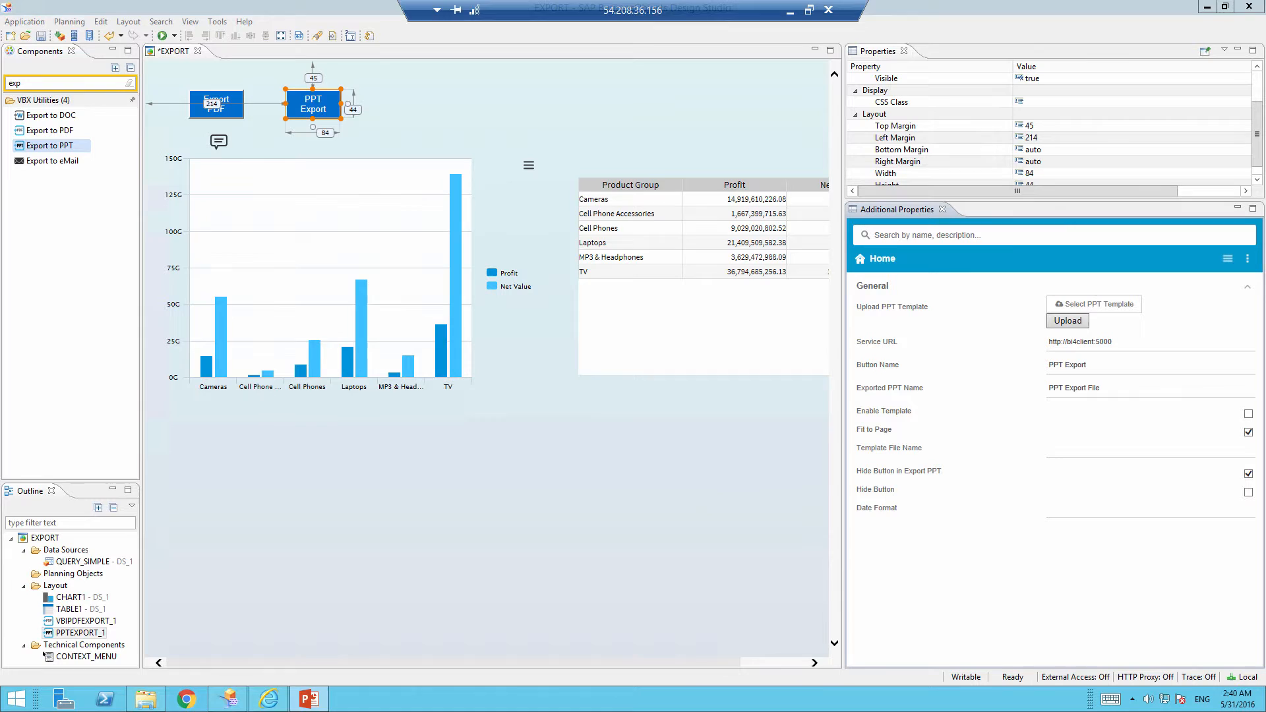
# Switch to PPT_Template1.pptx in PowerPoint, duplicate its logo slide as a second slide, and select the first slide
pyautogui.click(308, 699)
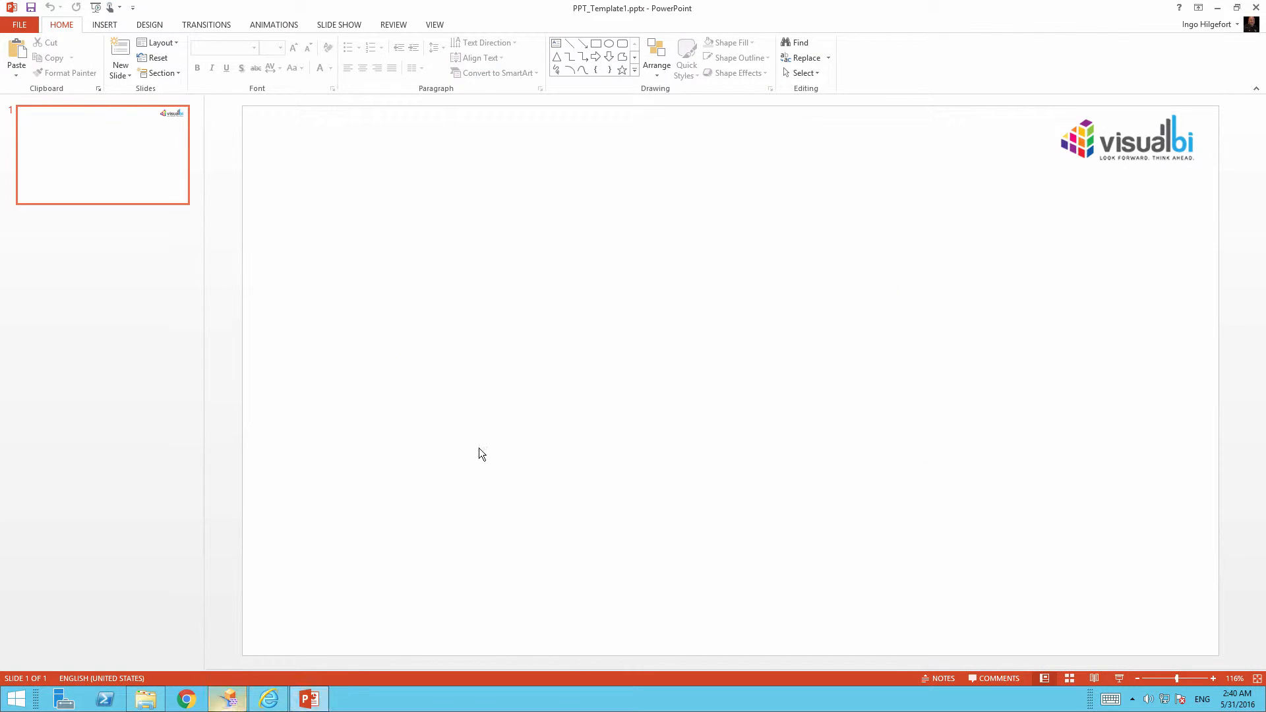
pyautogui.click(47, 140)
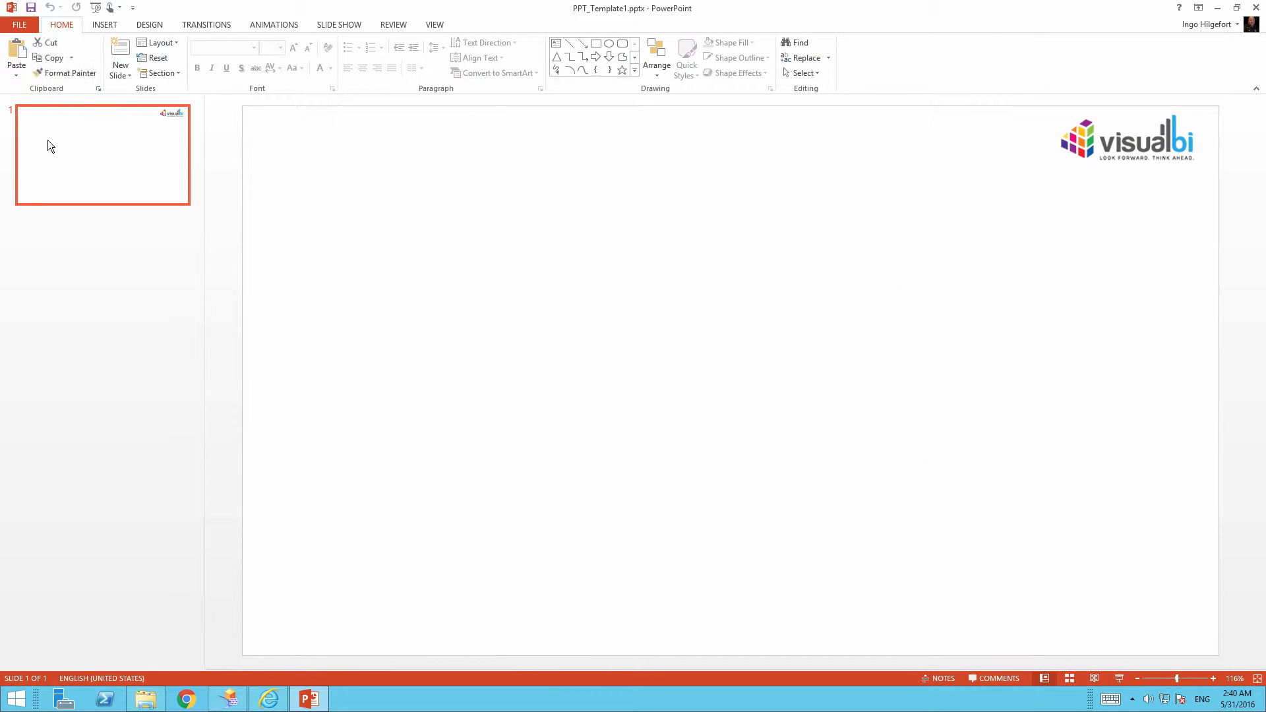
pyautogui.hotkey('ctrl', 'c')
pyautogui.click(59, 273)
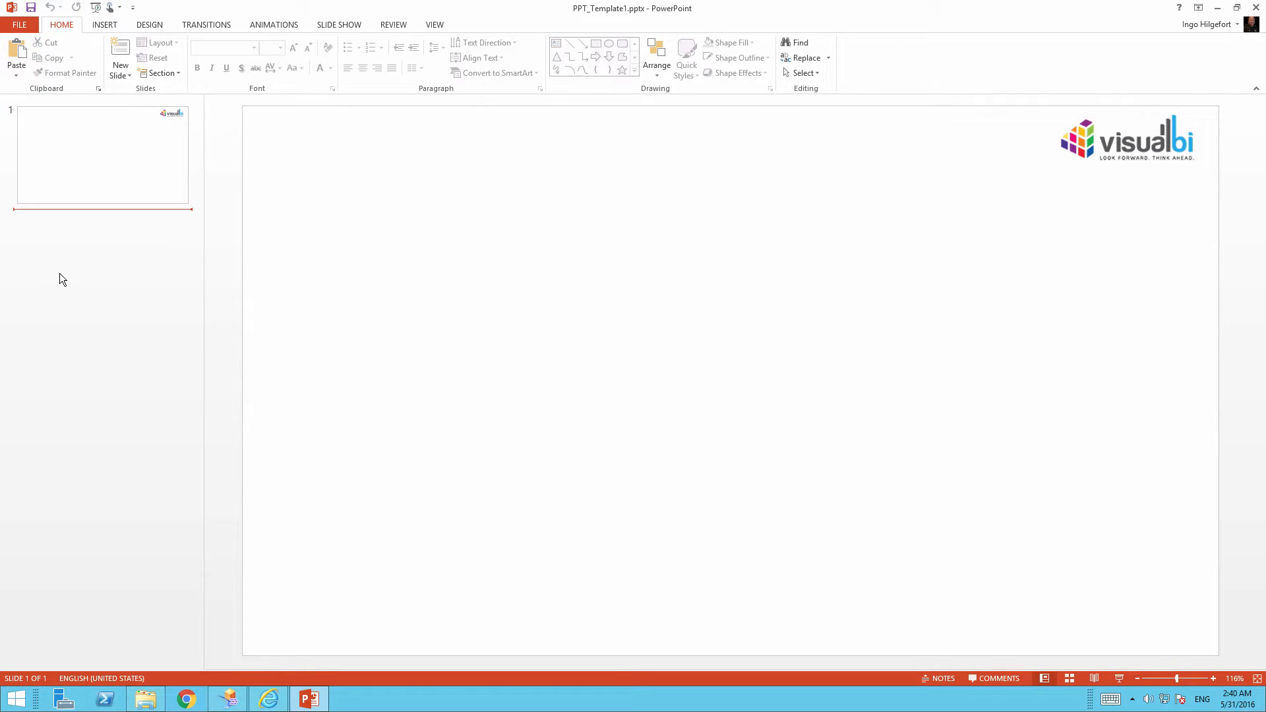
pyautogui.hotkey('ctrl', 'v')
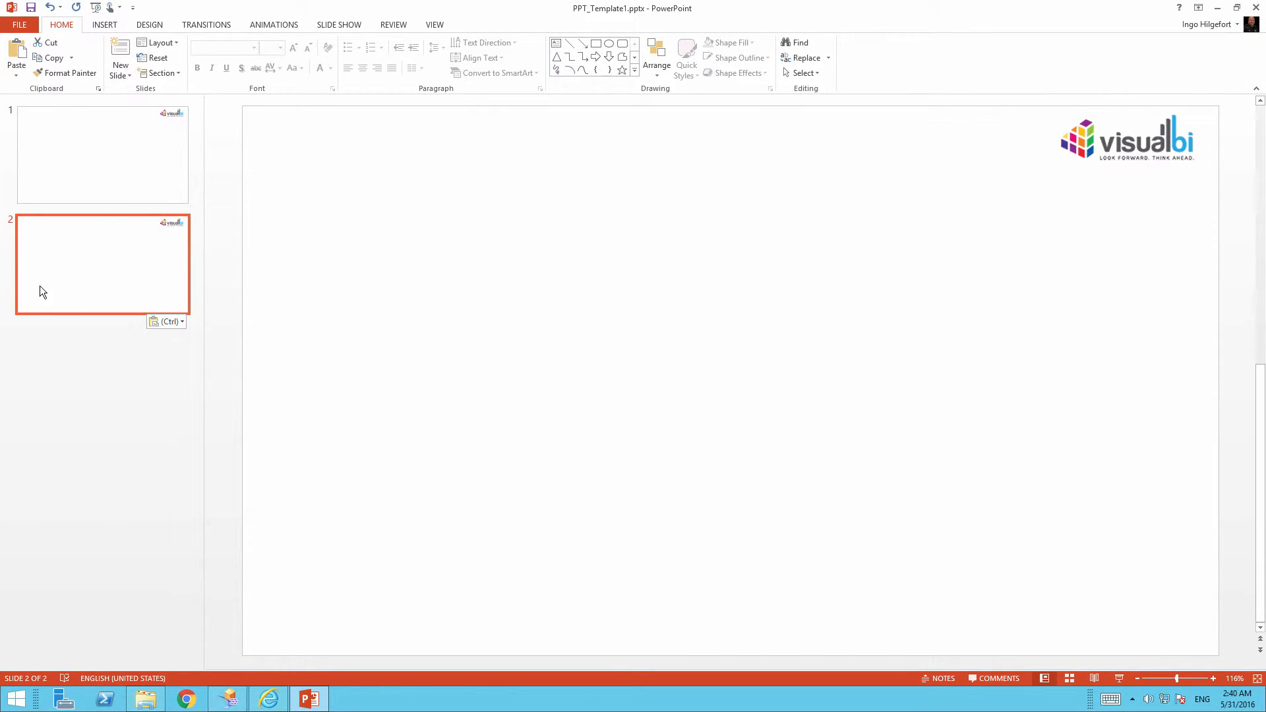
pyautogui.click(99, 180)
pyautogui.click(99, 180)
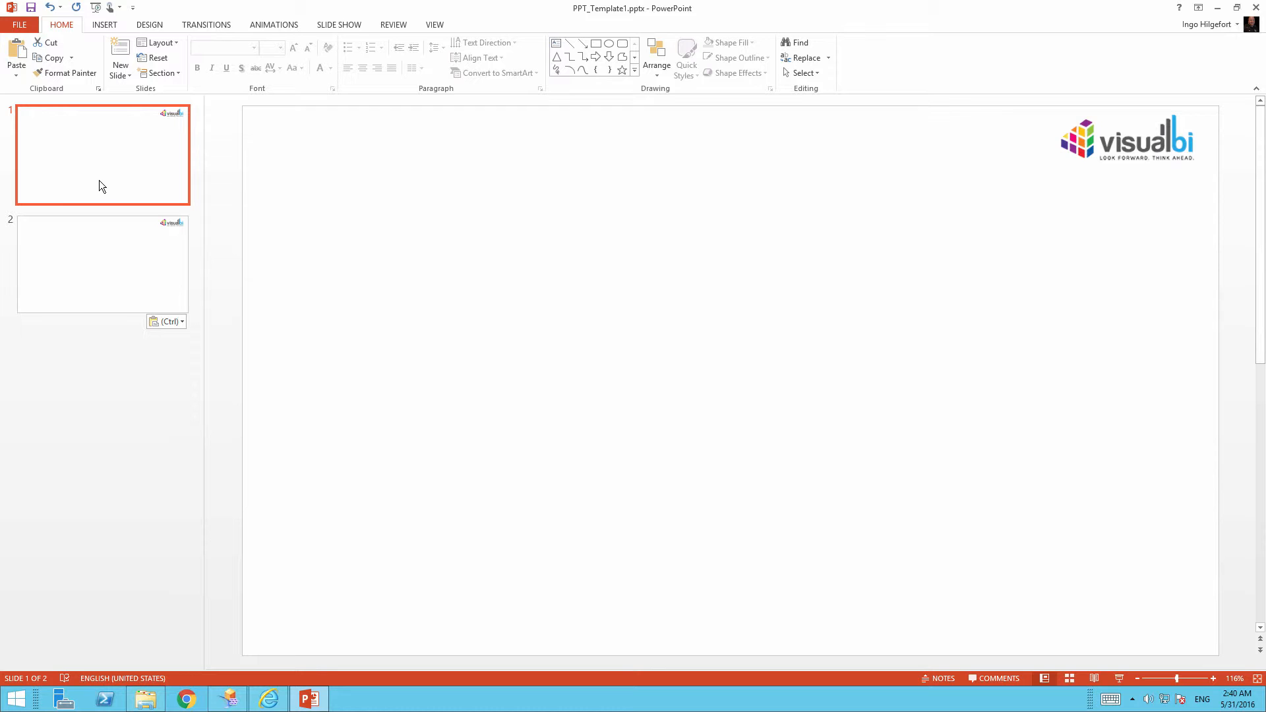
# Insert a text box reading "CHART1" in the upper-left area of the first slide, below the logo's level
pyautogui.click(105, 25)
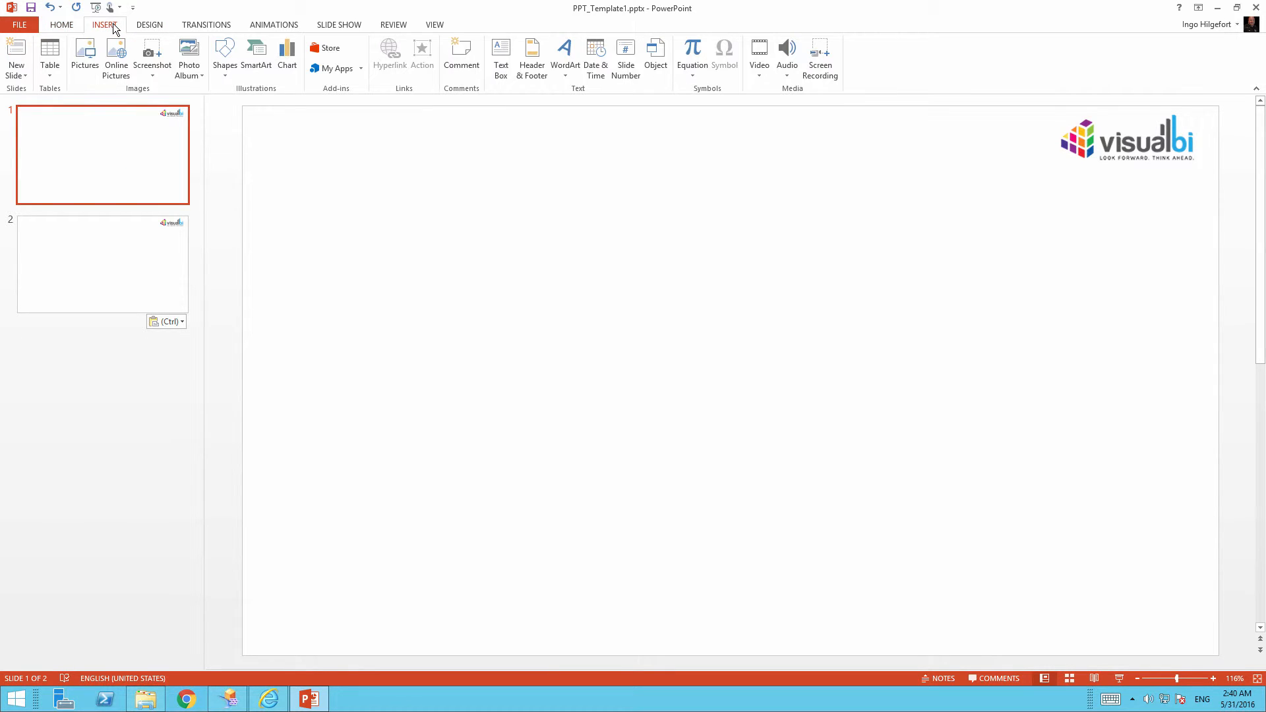
pyautogui.click(501, 58)
pyautogui.moveTo(277, 203)
pyautogui.mouseDown()
pyautogui.moveTo(396, 336)
pyautogui.moveTo(541, 439)
pyautogui.mouseUp()
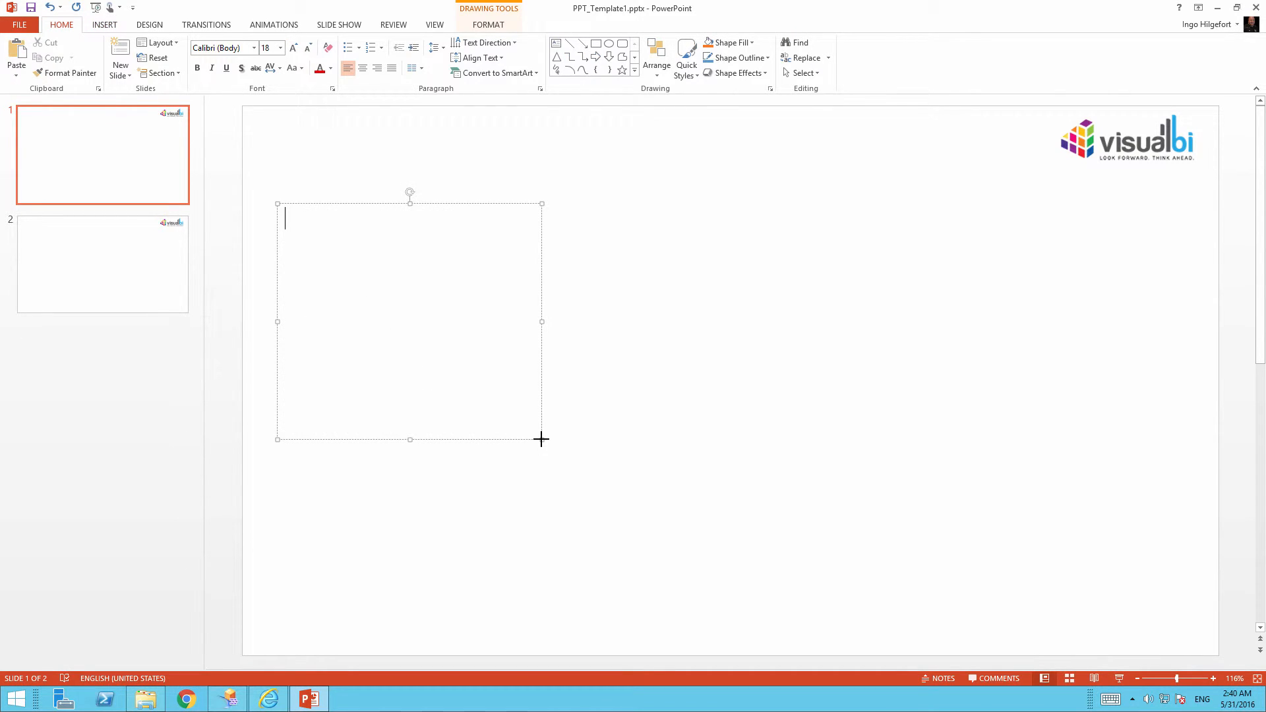
pyautogui.write('CHART1')
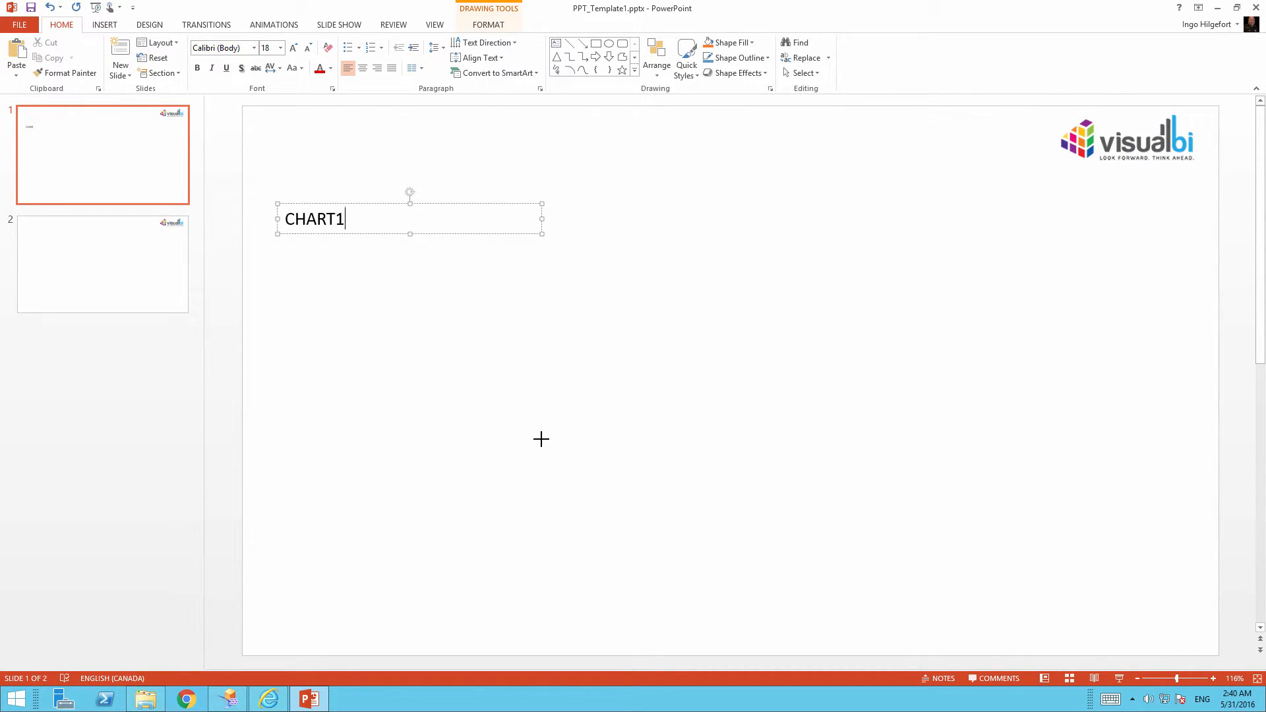
# Set the CHART1 text box to Do not Autofit and stretch it downward into a roughly square placeholder
pyautogui.click(435, 233)
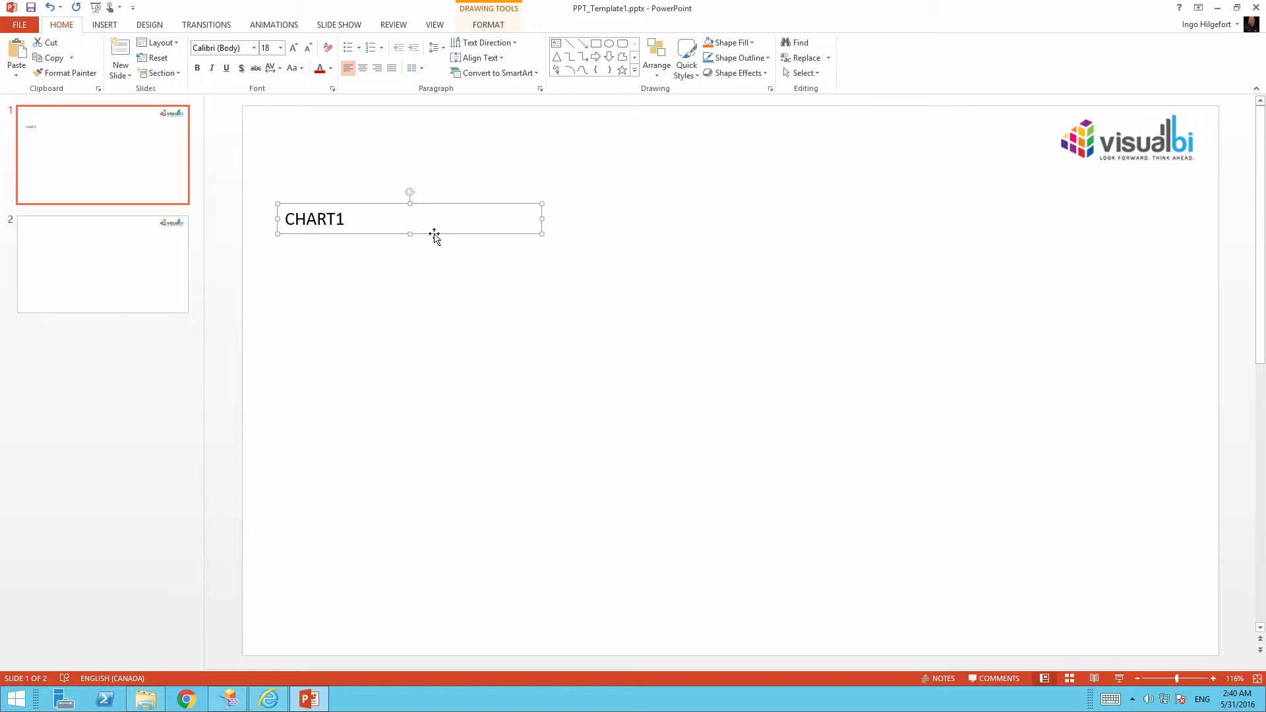
pyautogui.rightClick(435, 235)
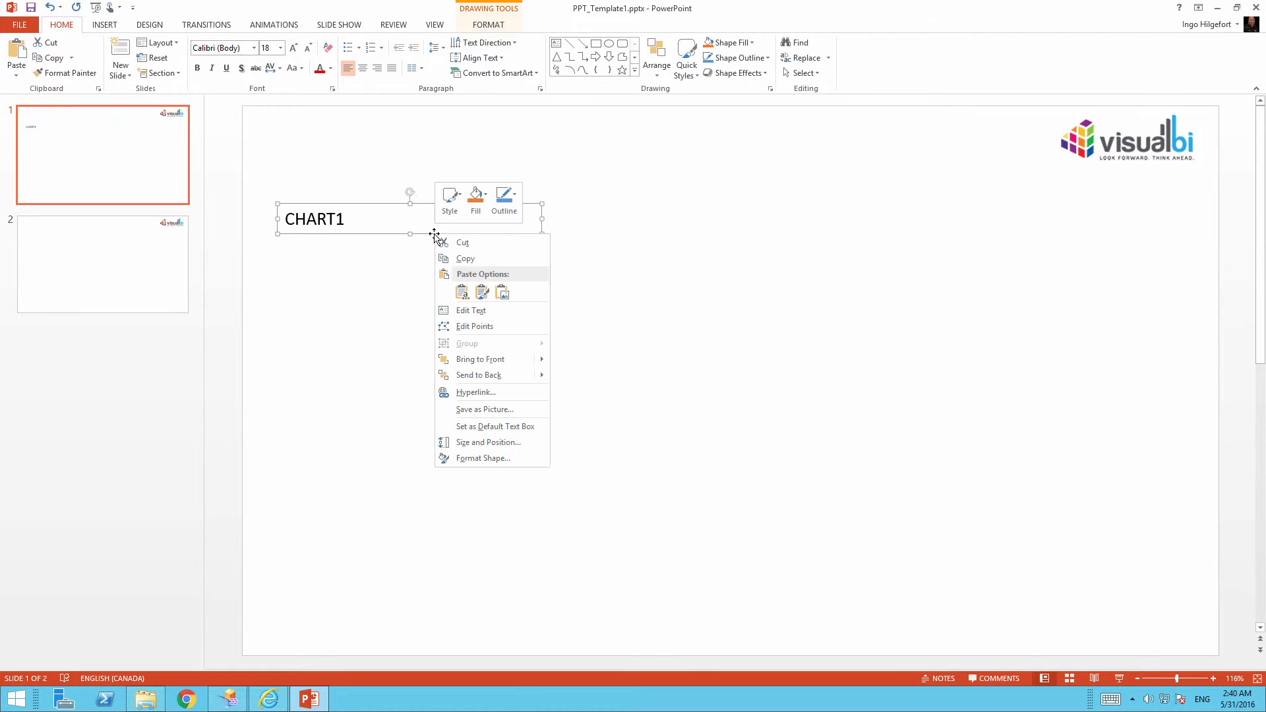
pyautogui.click(463, 460)
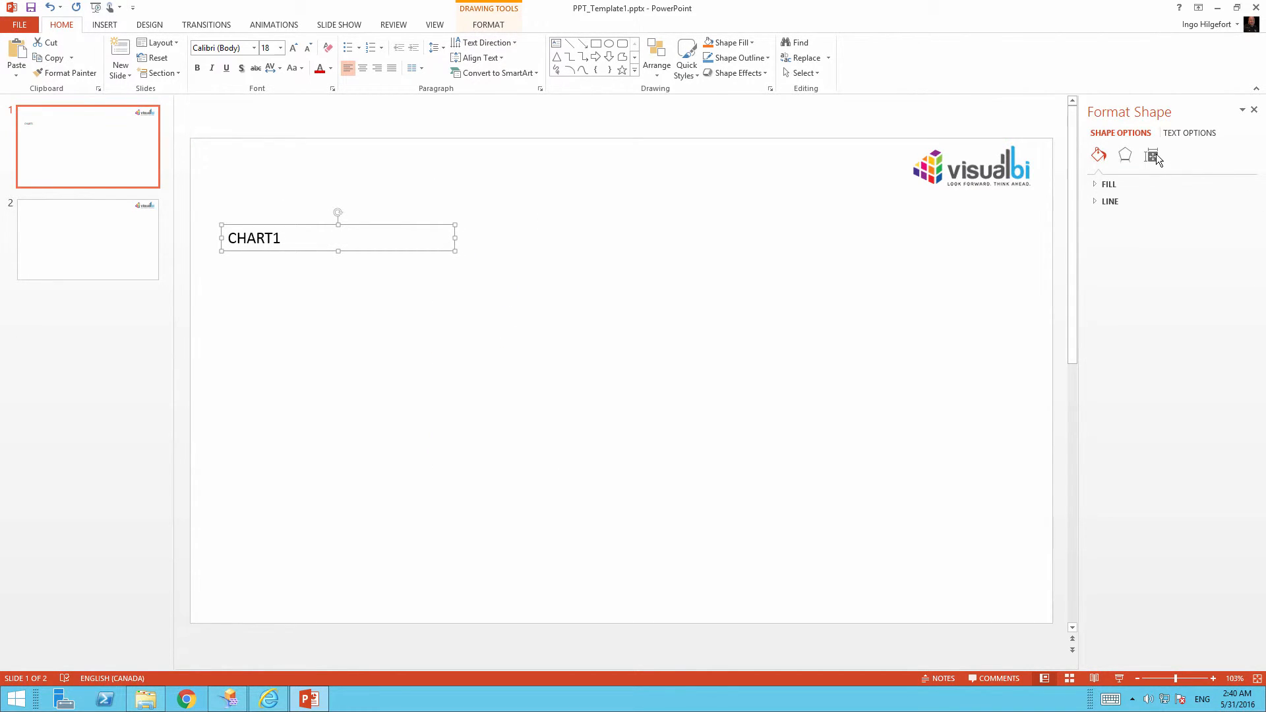
pyautogui.click(1153, 157)
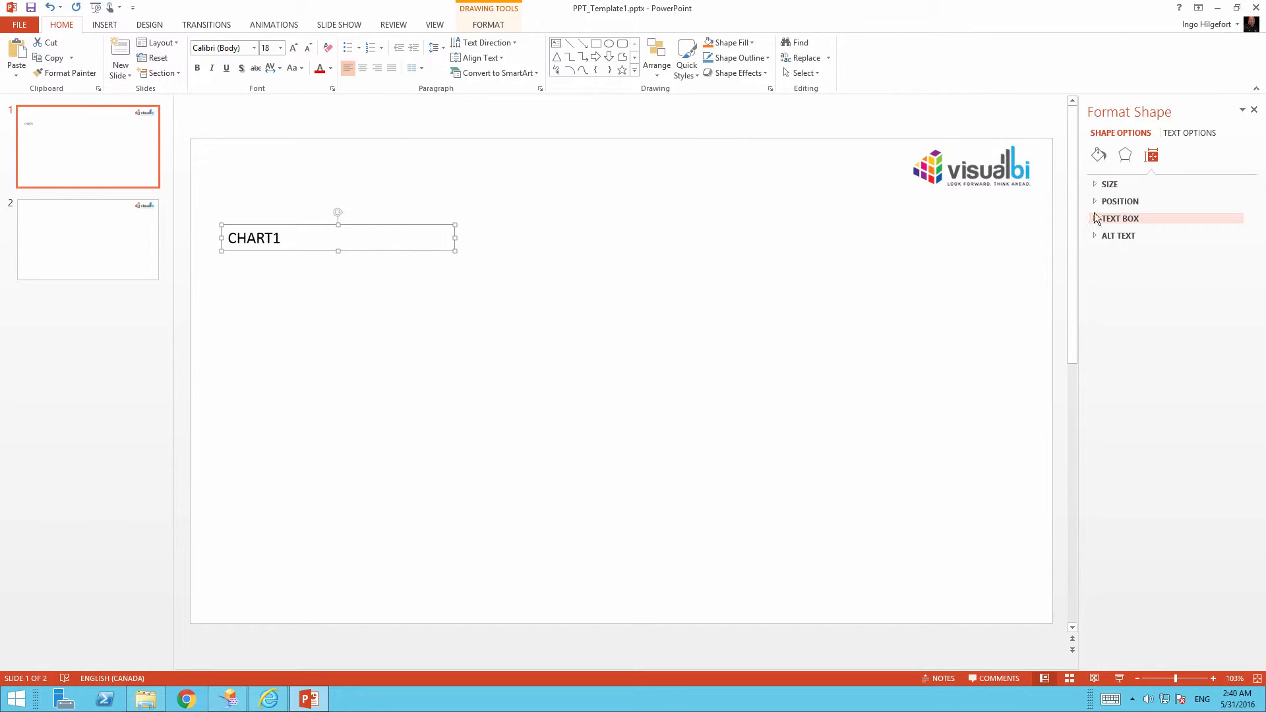
pyautogui.click(1096, 185)
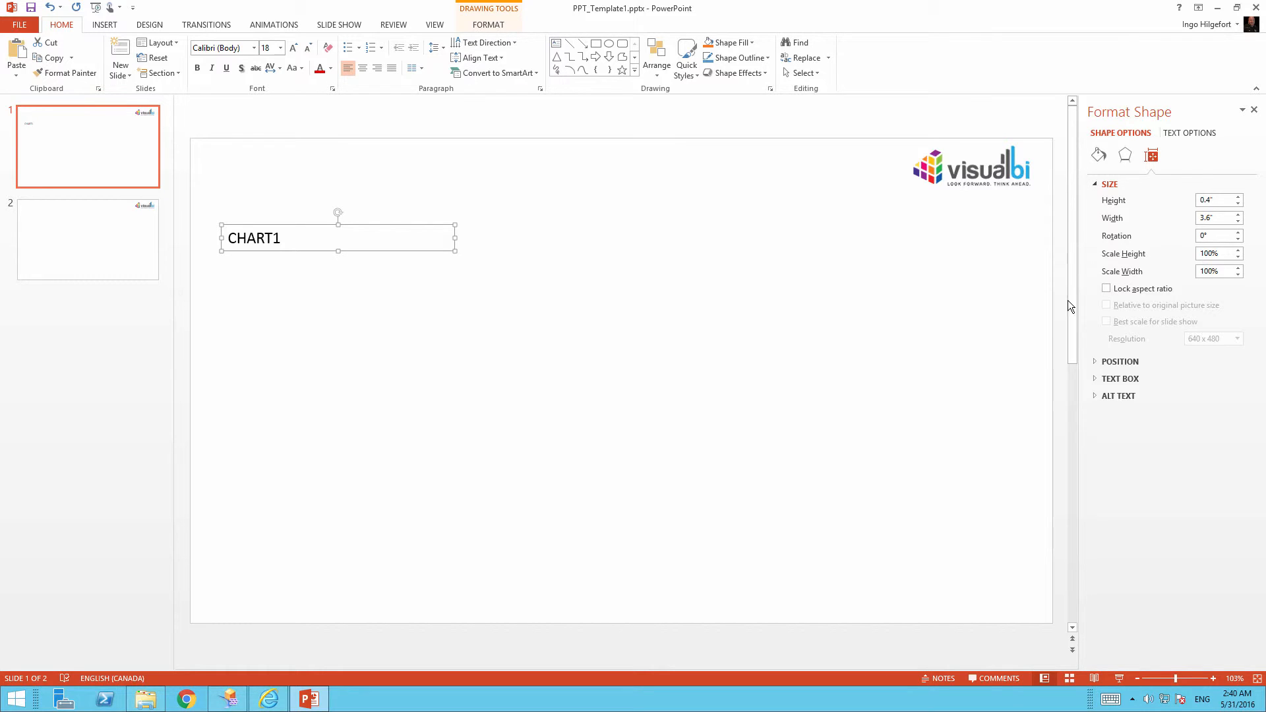
pyautogui.click(1095, 380)
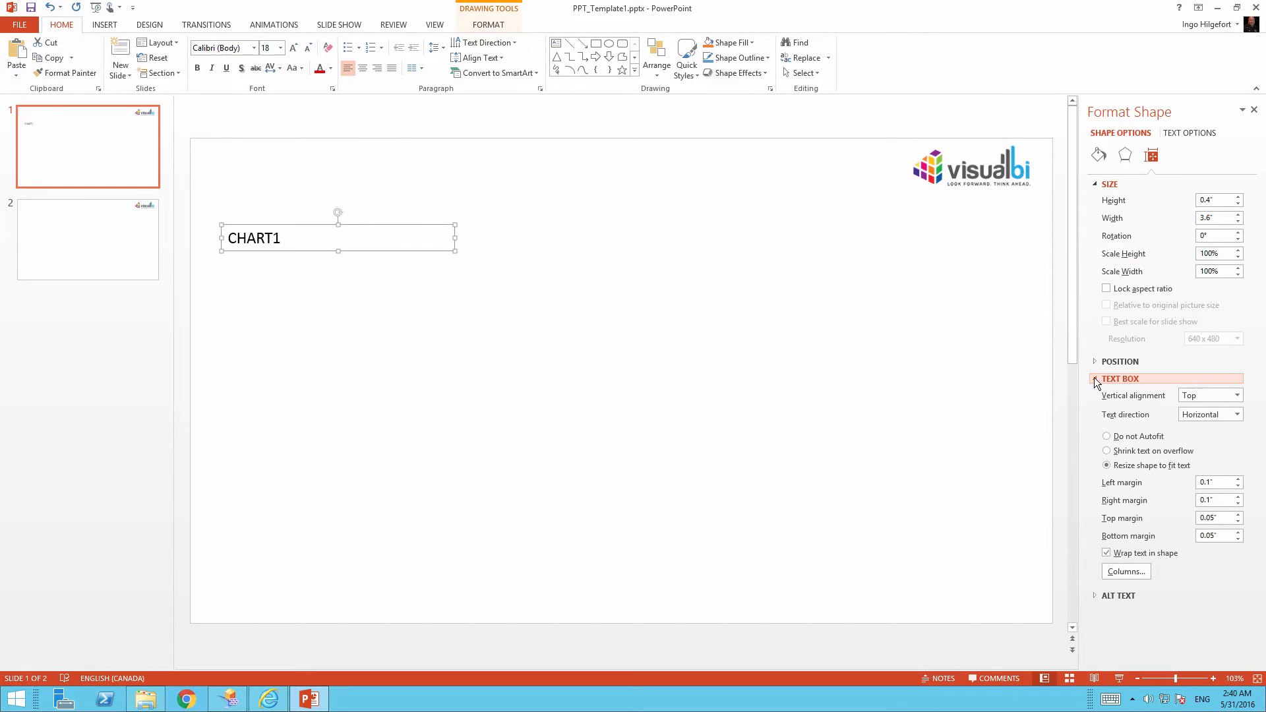
pyautogui.click(1115, 441)
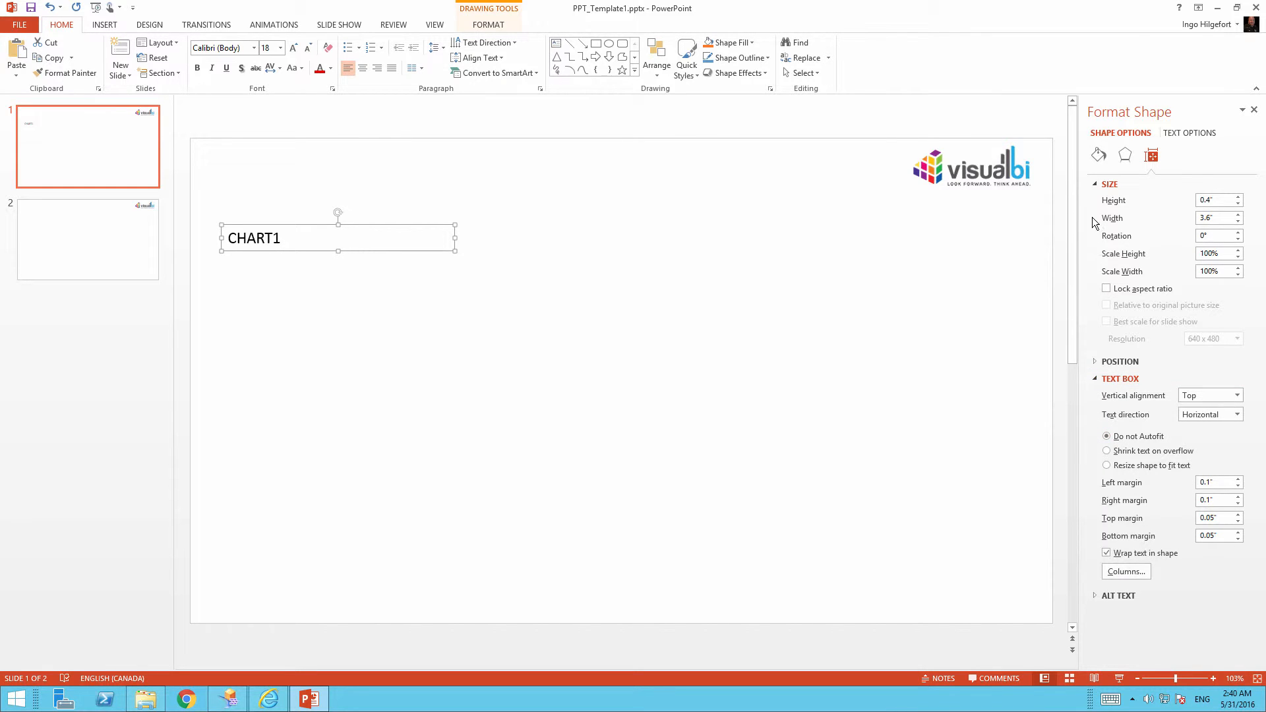
pyautogui.click(1255, 109)
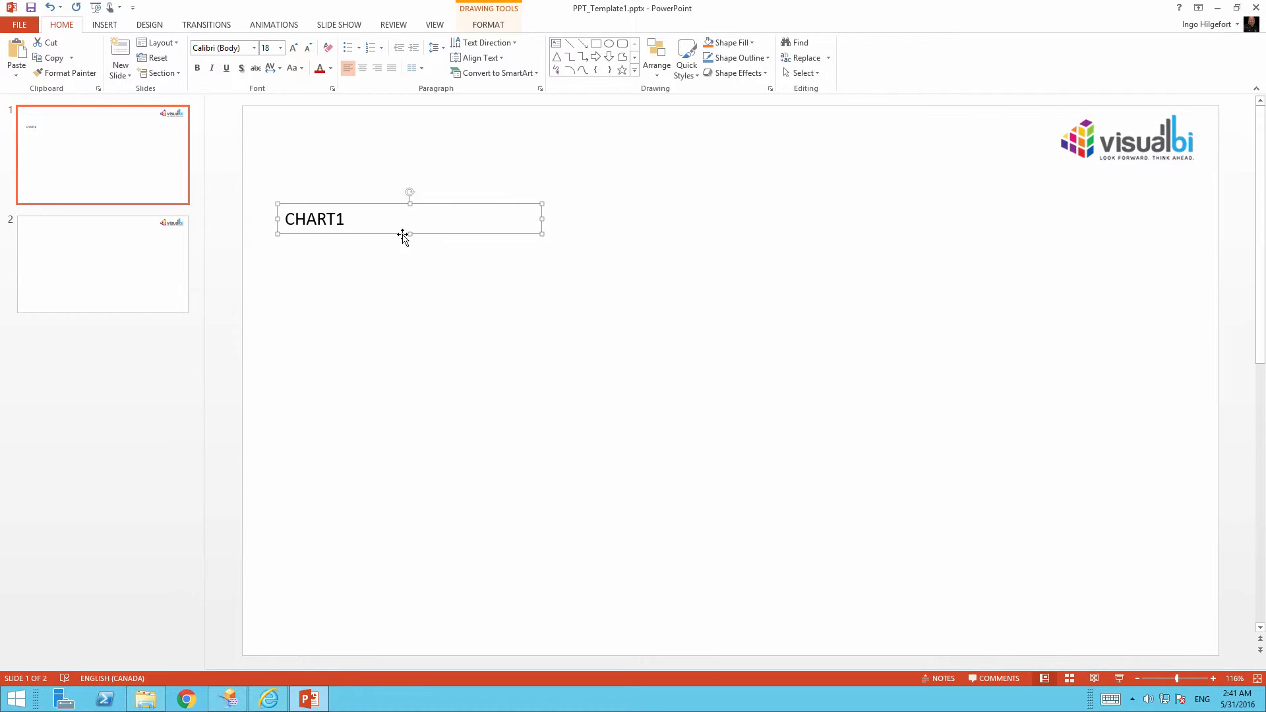
pyautogui.moveTo(410, 235); pyautogui.dragTo(409, 435)
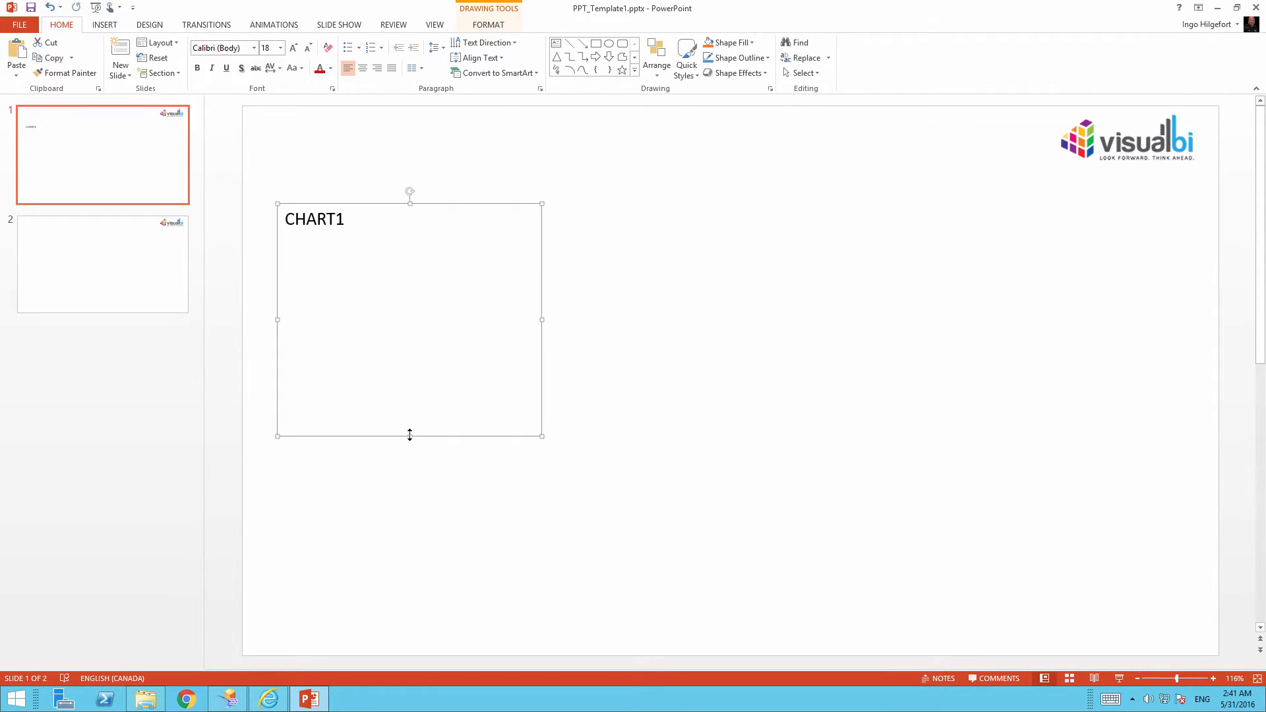
# Duplicate the CHART1 placeholder, align the copy to its right on the first slide, and change its text to "TABLE1"
pyautogui.hotkey('ctrl', 'v')
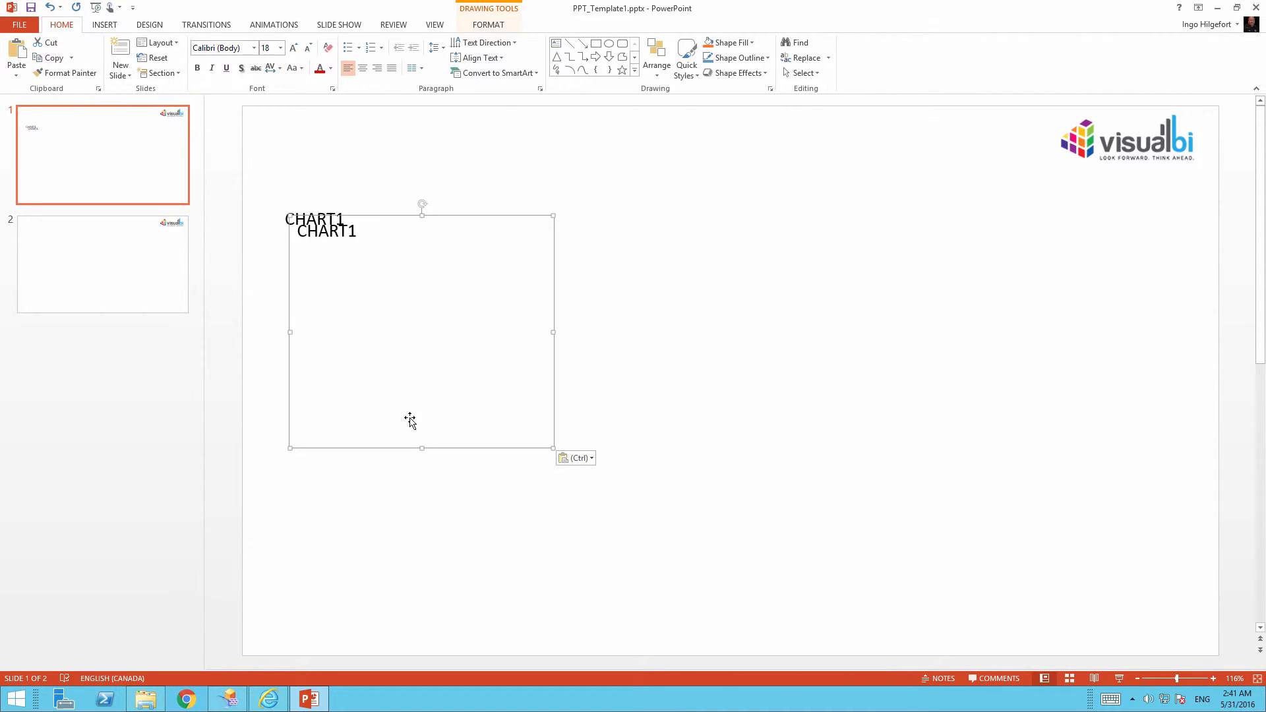
pyautogui.moveTo(472, 354); pyautogui.dragTo(784, 345)
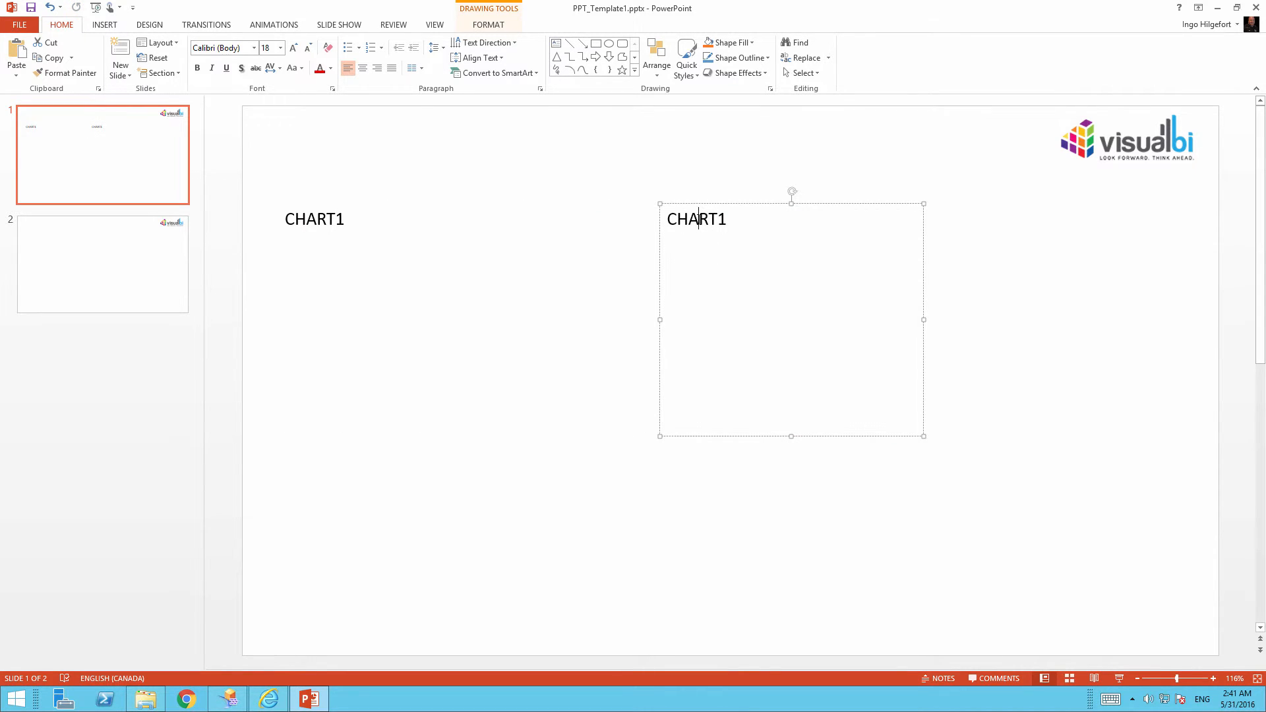
pyautogui.doubleClick(700, 221)
pyautogui.write('TABLE1')
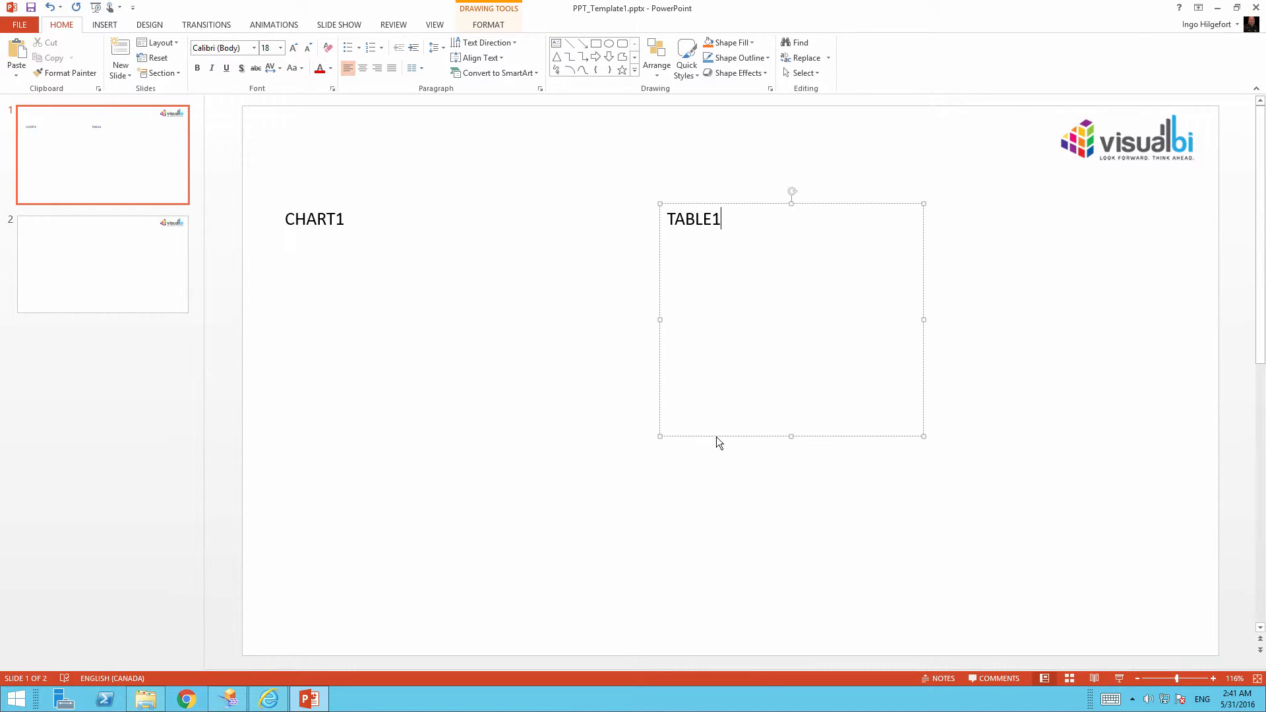
# Copy the TABLE1 placeholder to the second slide, enlarge it across most of the slide, then save and close the template
pyautogui.click(118, 285)
pyautogui.hotkey('ctrl', 'v')
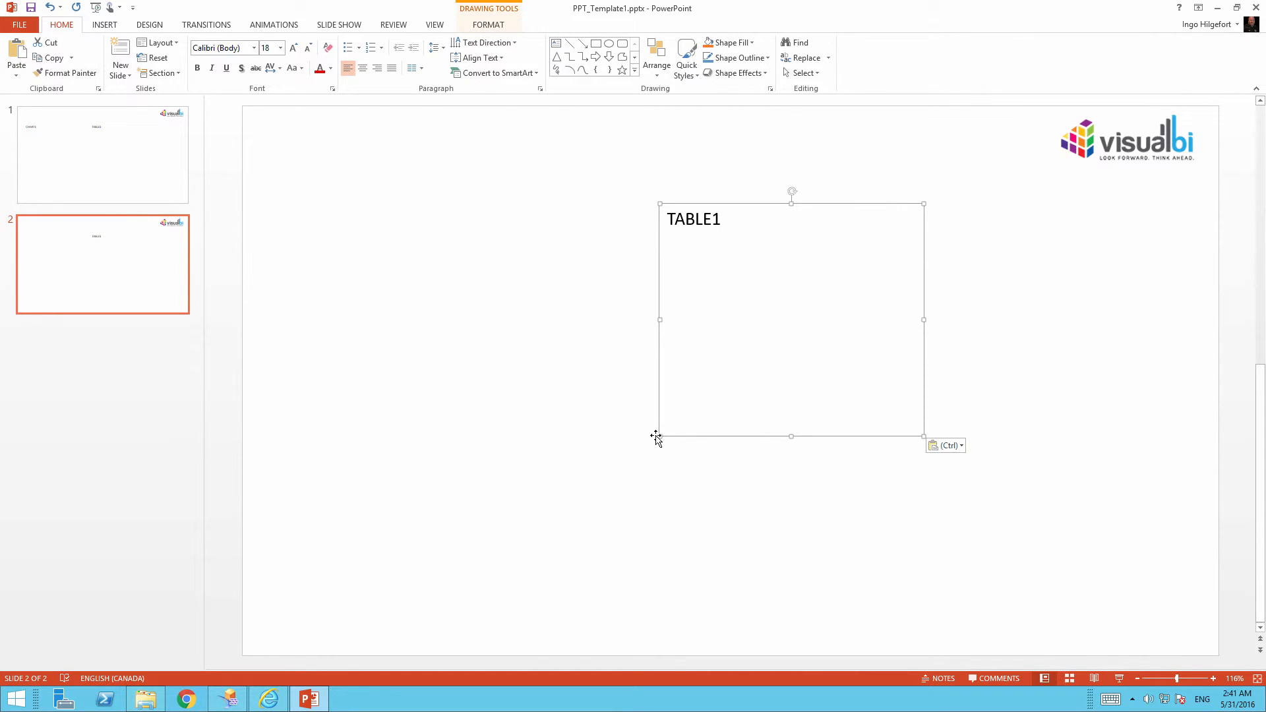
pyautogui.moveTo(657, 438); pyautogui.dragTo(278, 637)
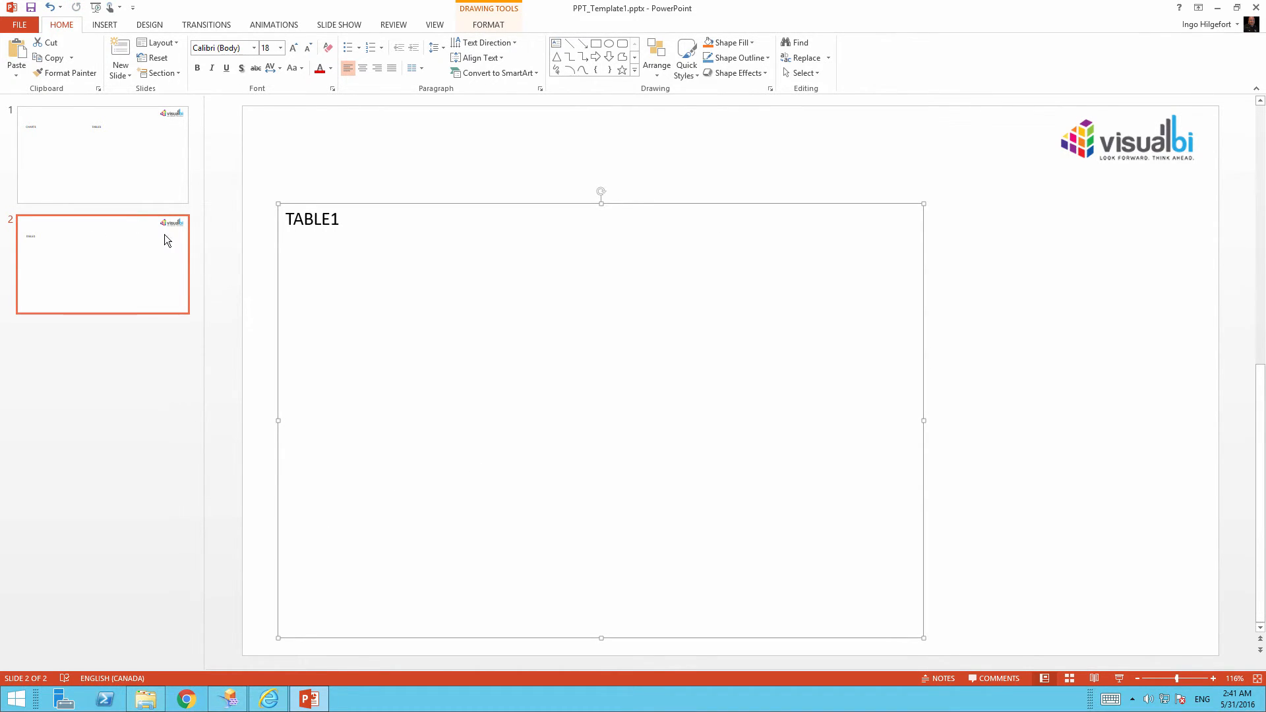
pyautogui.click(31, 10)
pyautogui.click(1256, 9)
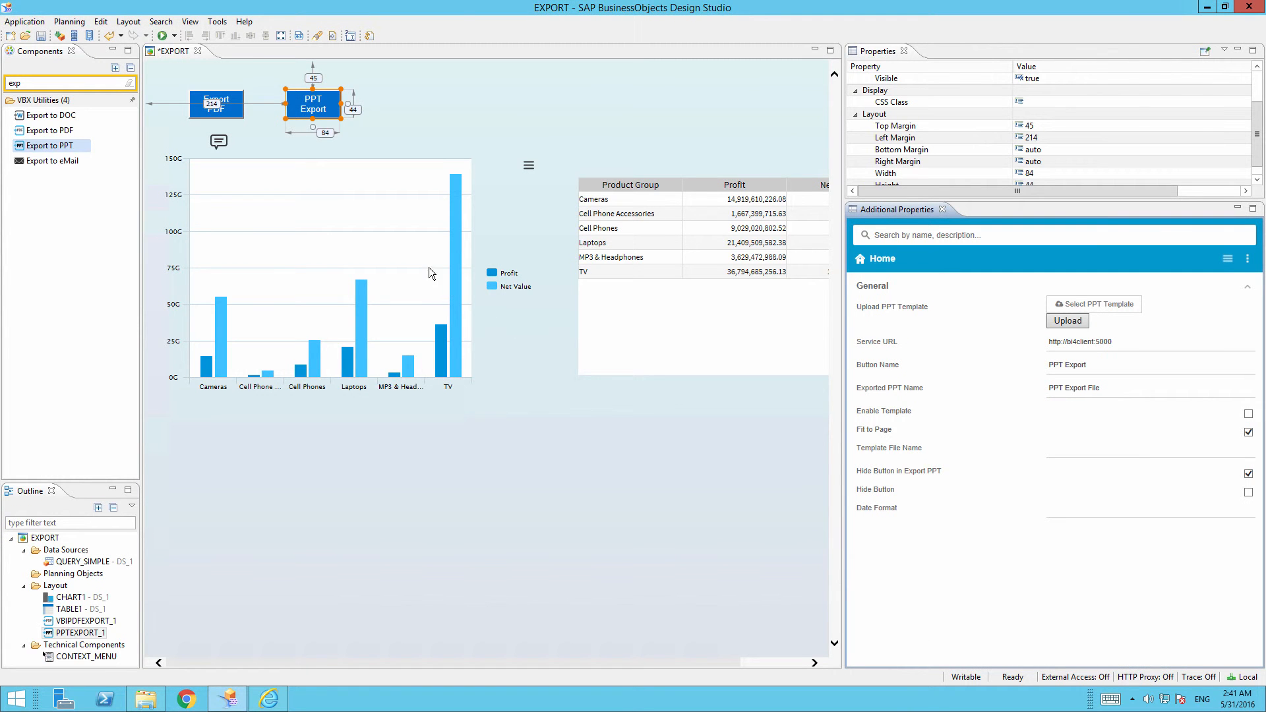
# Upload PPT_Template1.pptx from Downloads as the PPT Export button's PowerPoint template
pyautogui.click(1074, 306)
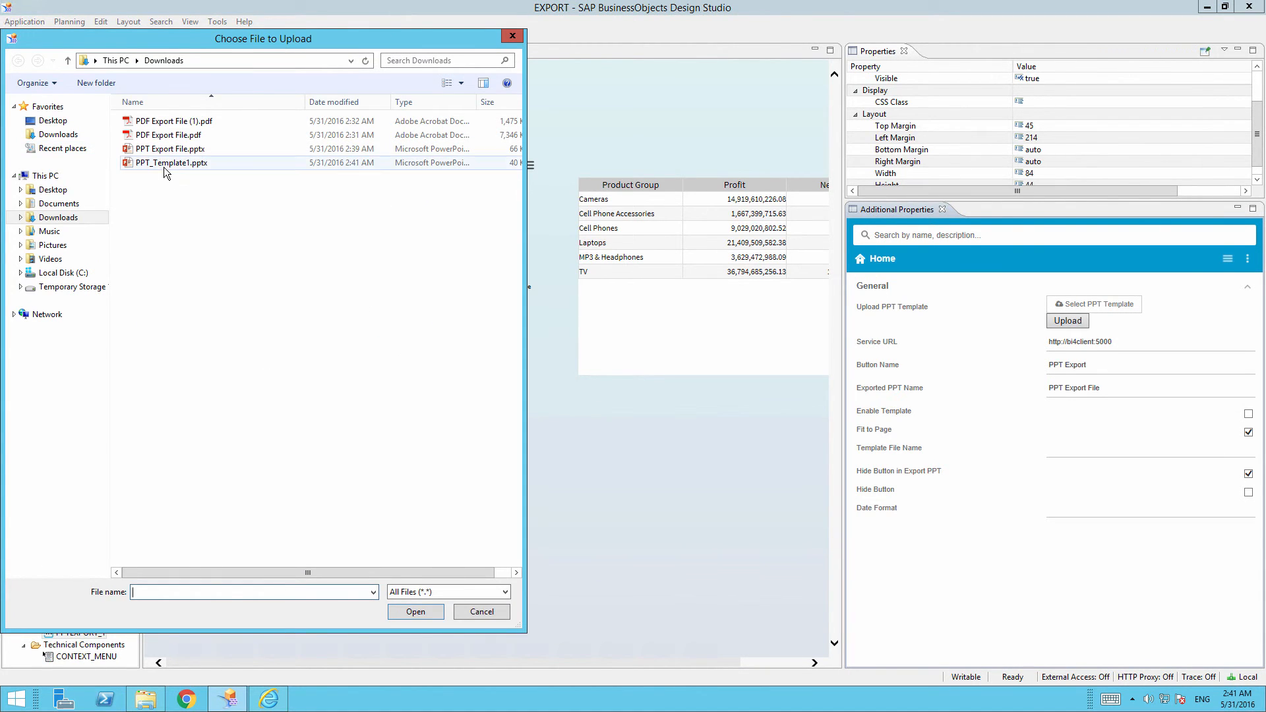
pyautogui.doubleClick(169, 165)
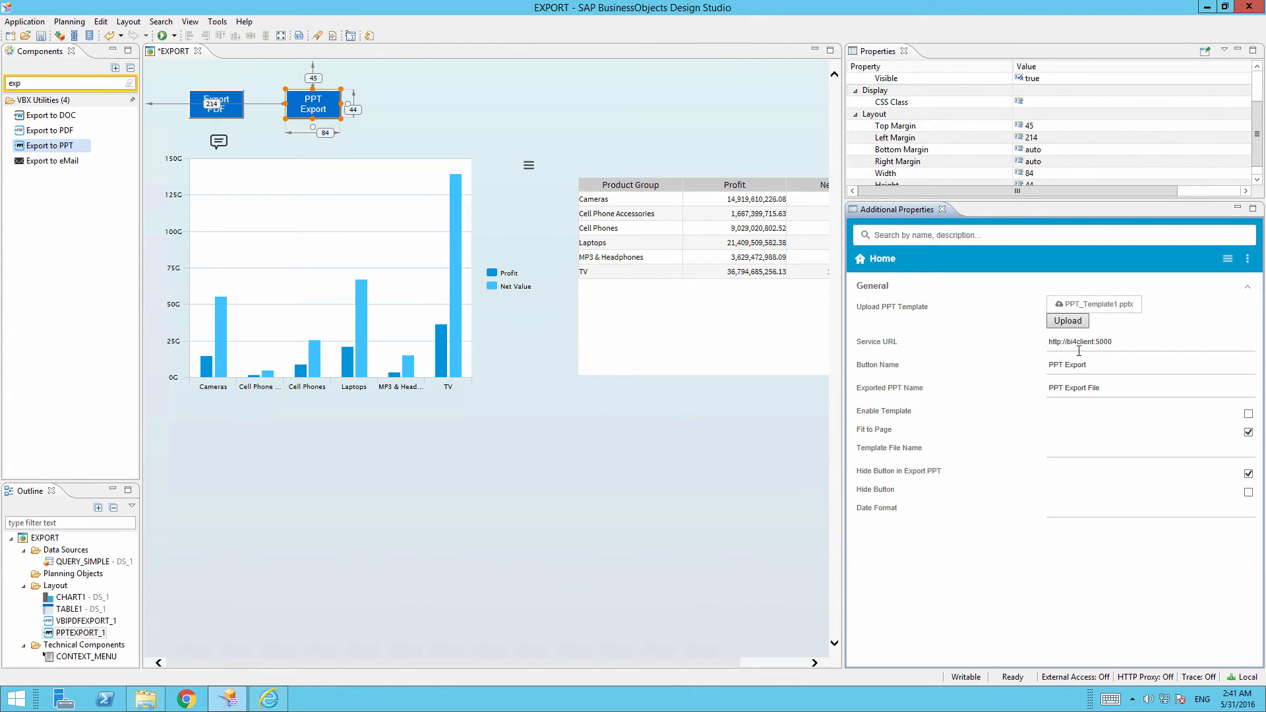
pyautogui.click(1074, 322)
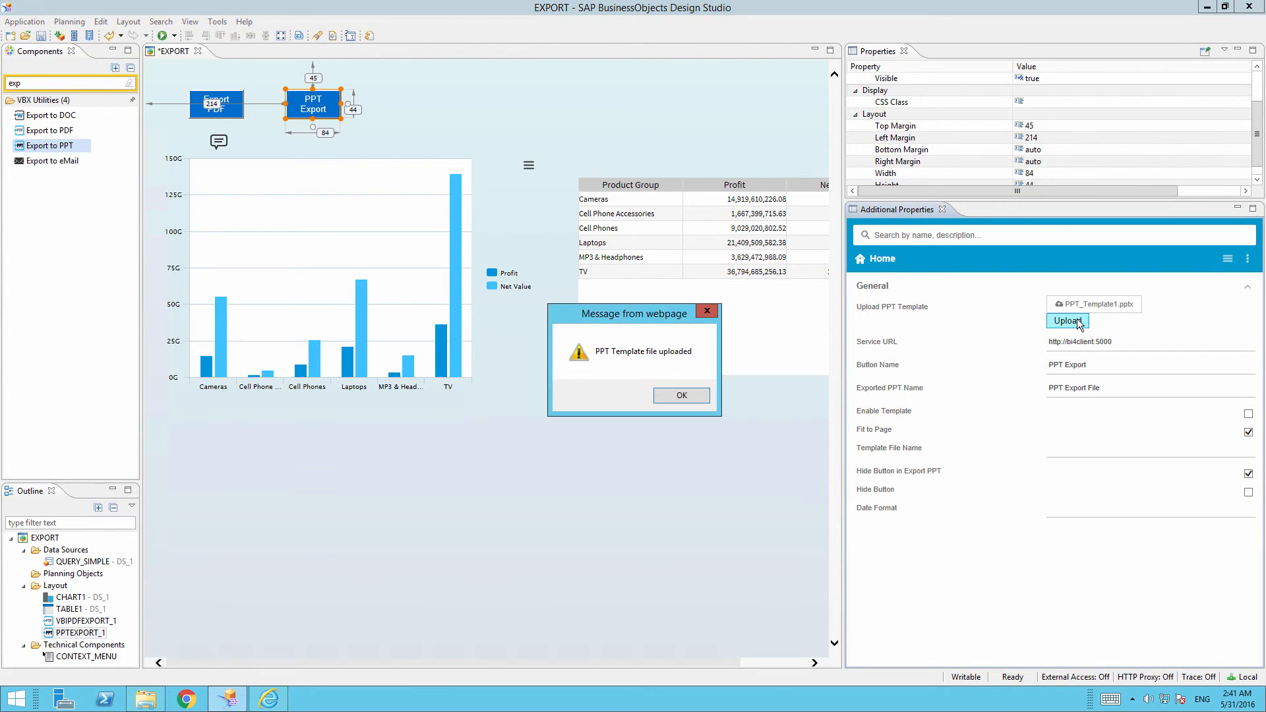
pyautogui.click(682, 397)
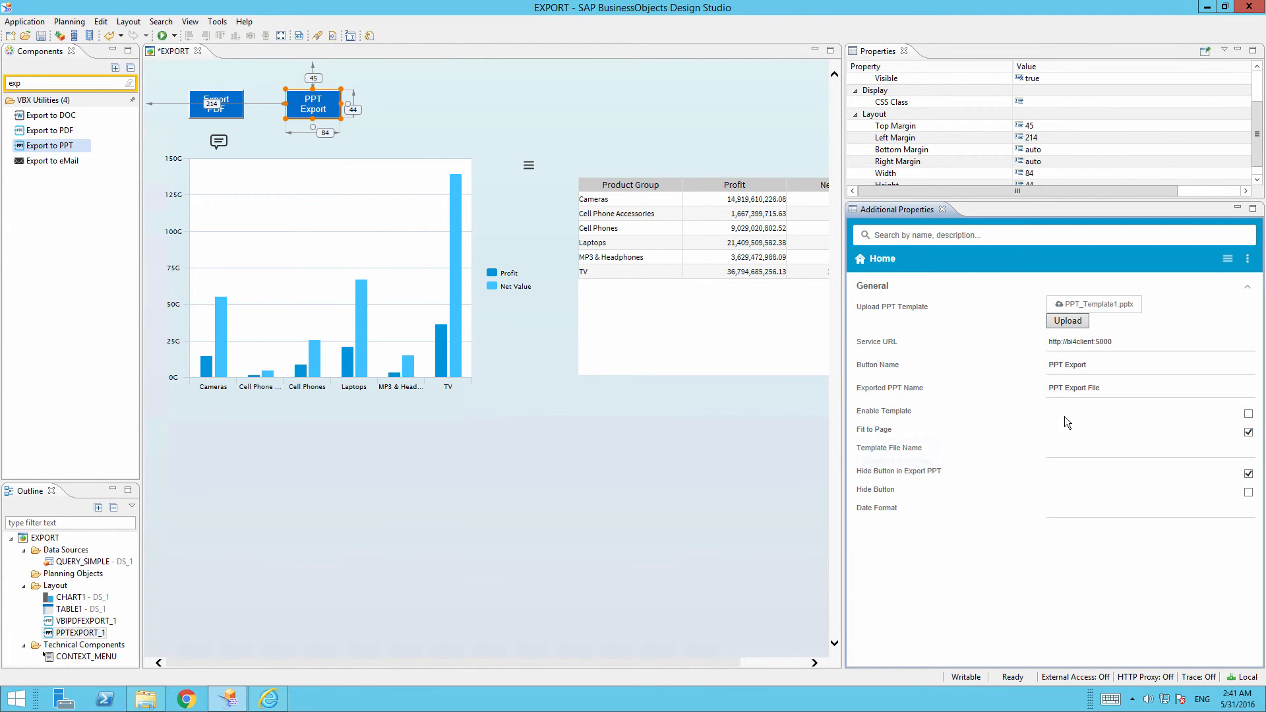
# Enable the template for the PPT Export button and set its Template File Name to PPT_Template1.pptx
pyautogui.click(1248, 414)
pyautogui.click(1083, 453)
pyautogui.write('PPT_Template')
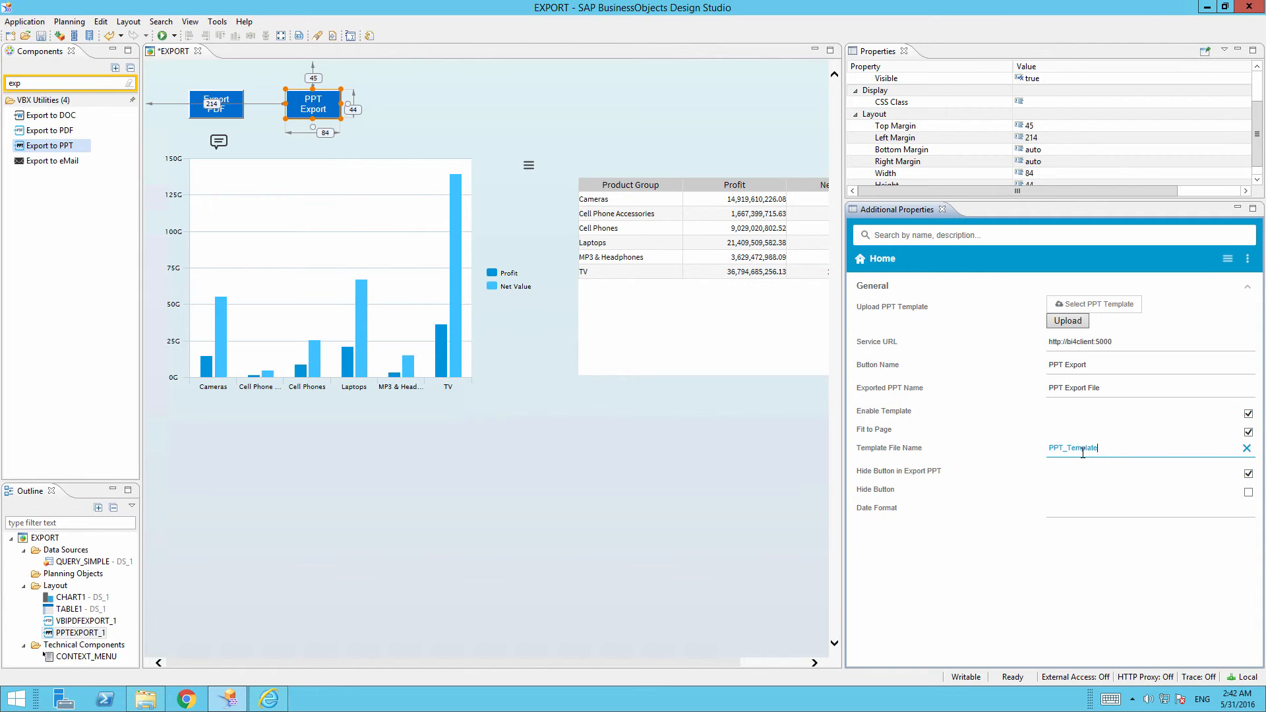
pyautogui.write('1.pptx')
pyautogui.press('Return')
# Run the application, export the dashboard to PowerPoint, and inspect the chart and table on both slides of the exported file
pyautogui.click(161, 36)
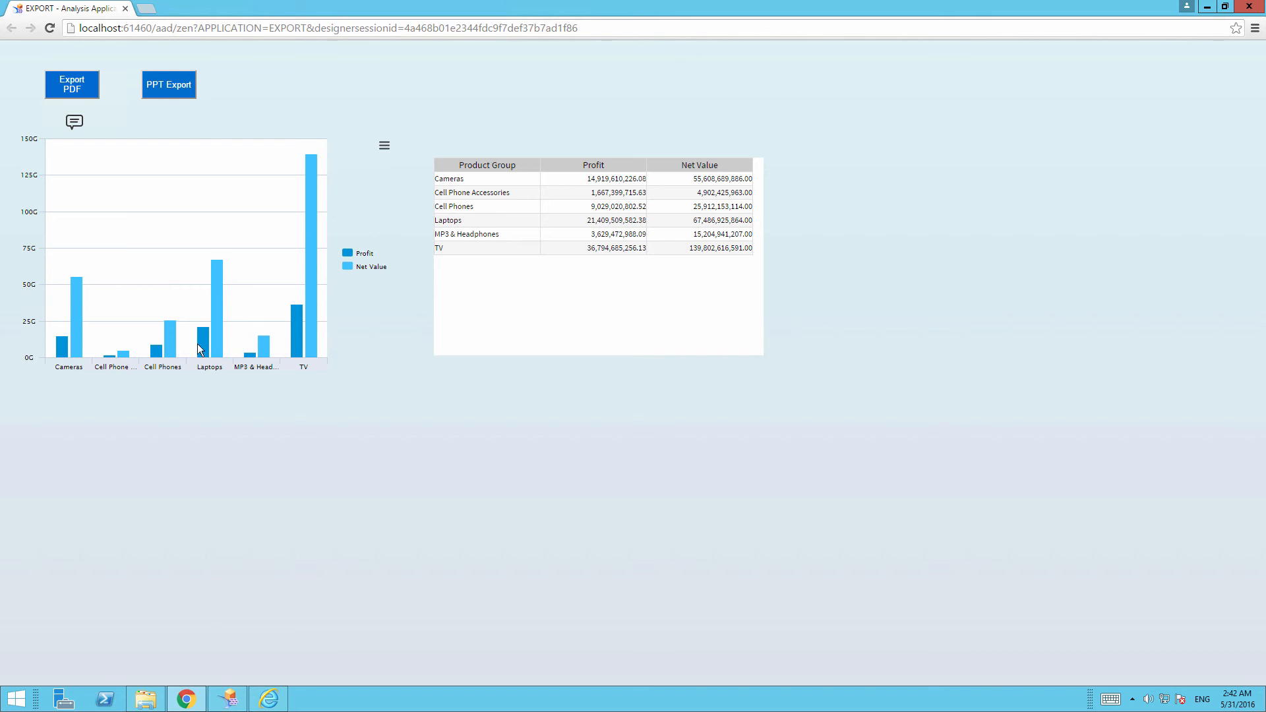
pyautogui.click(162, 97)
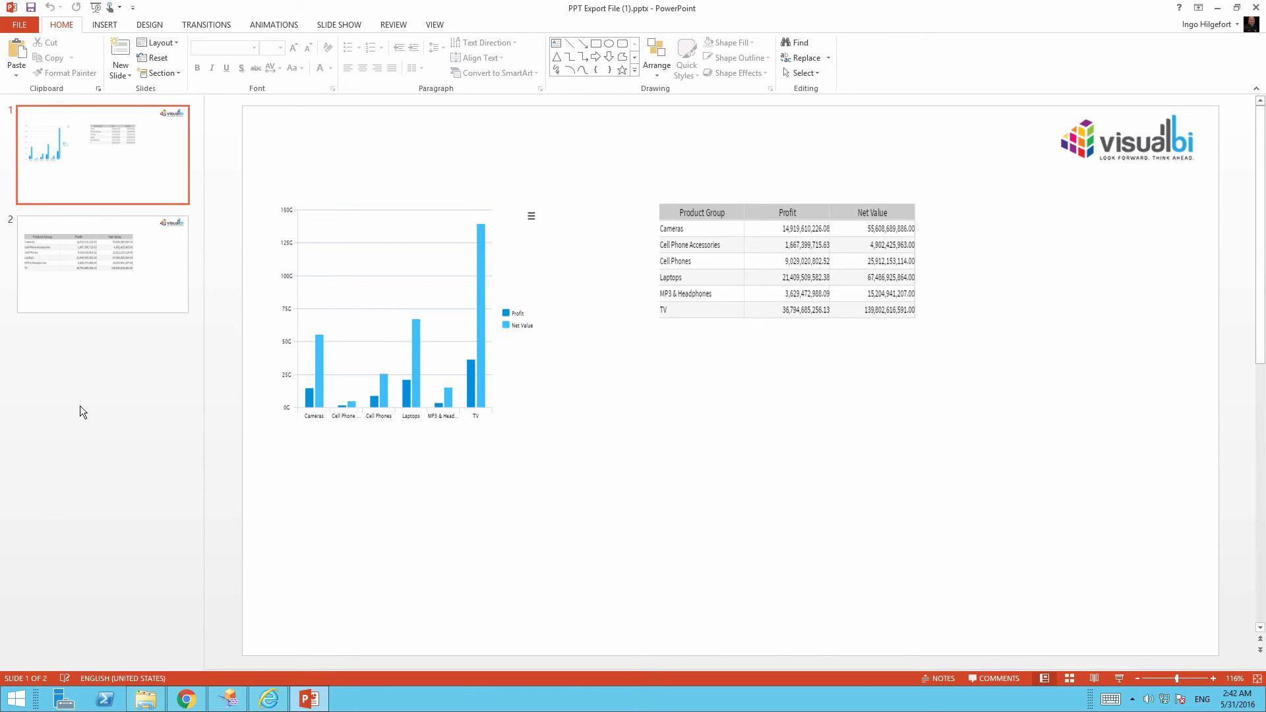
pyautogui.click(367, 383)
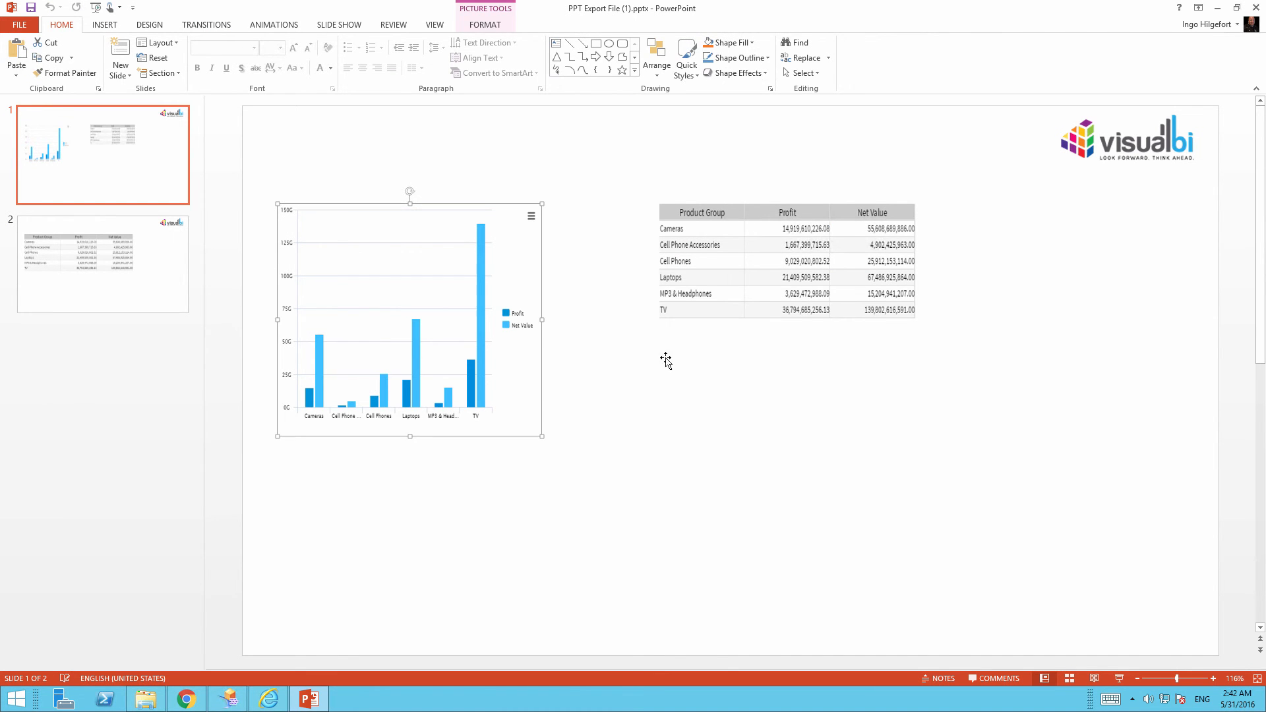
pyautogui.click(849, 314)
pyautogui.click(129, 299)
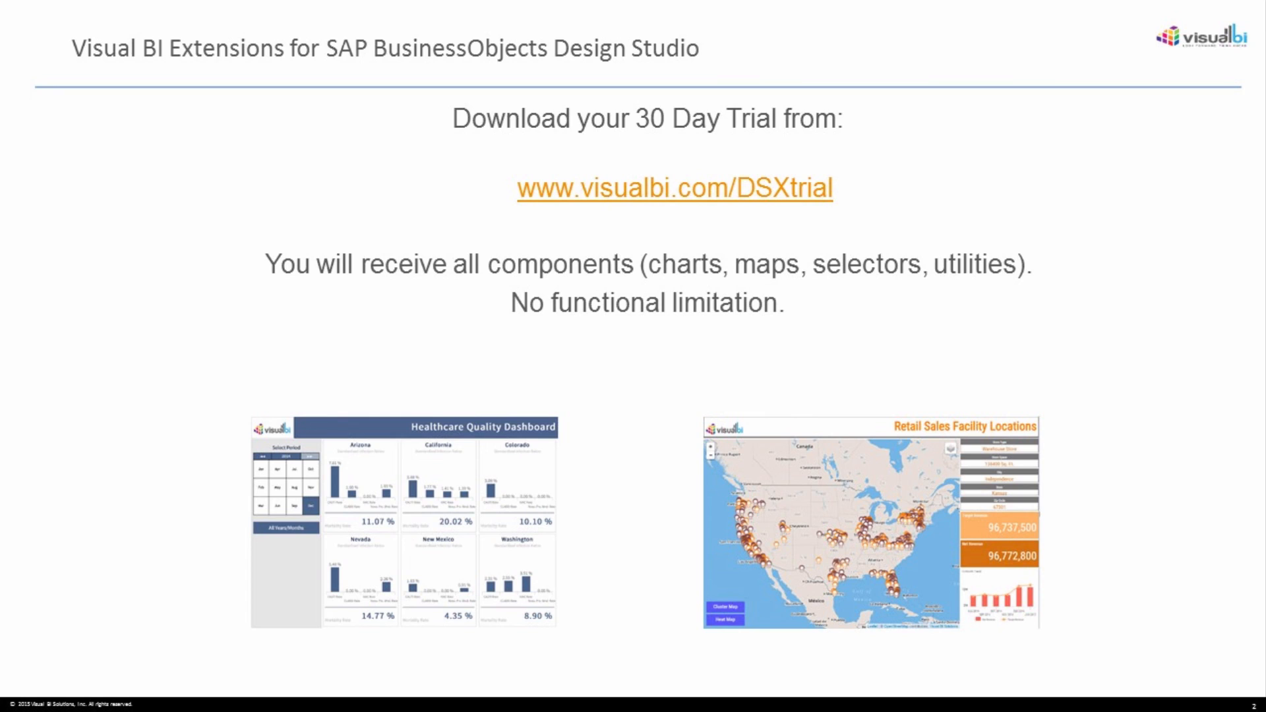
pyautogui.press('Right')
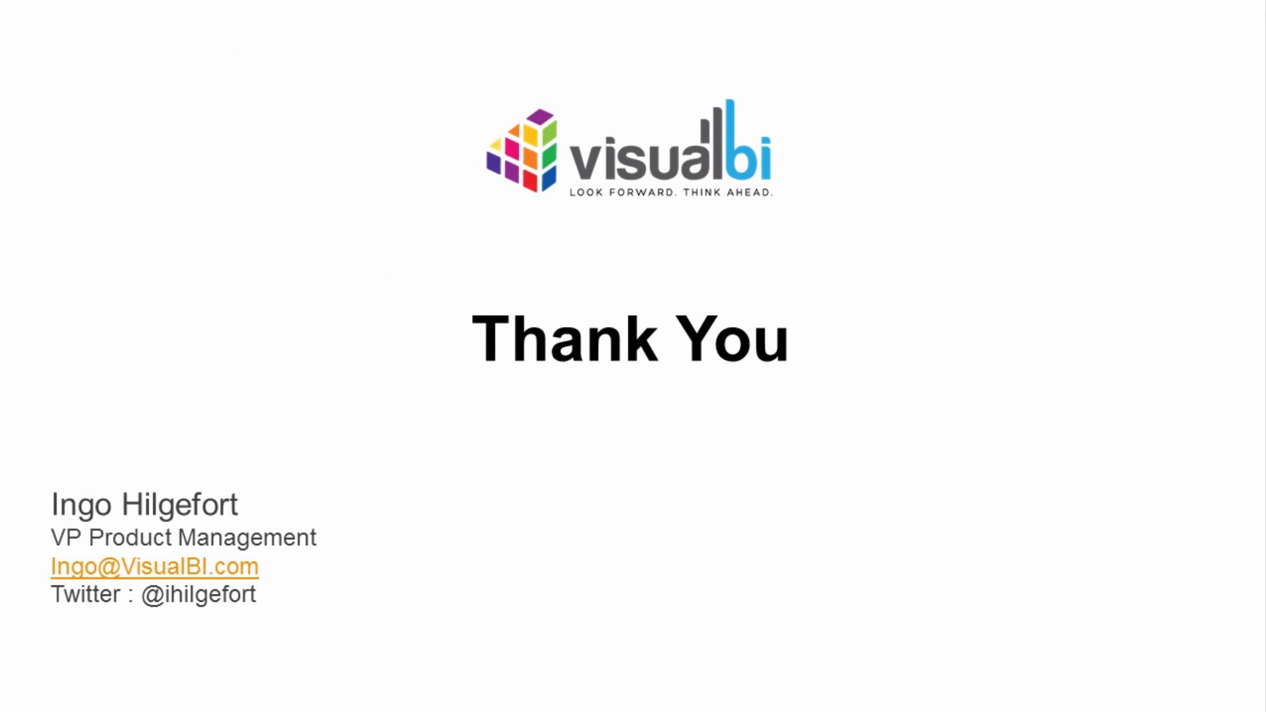